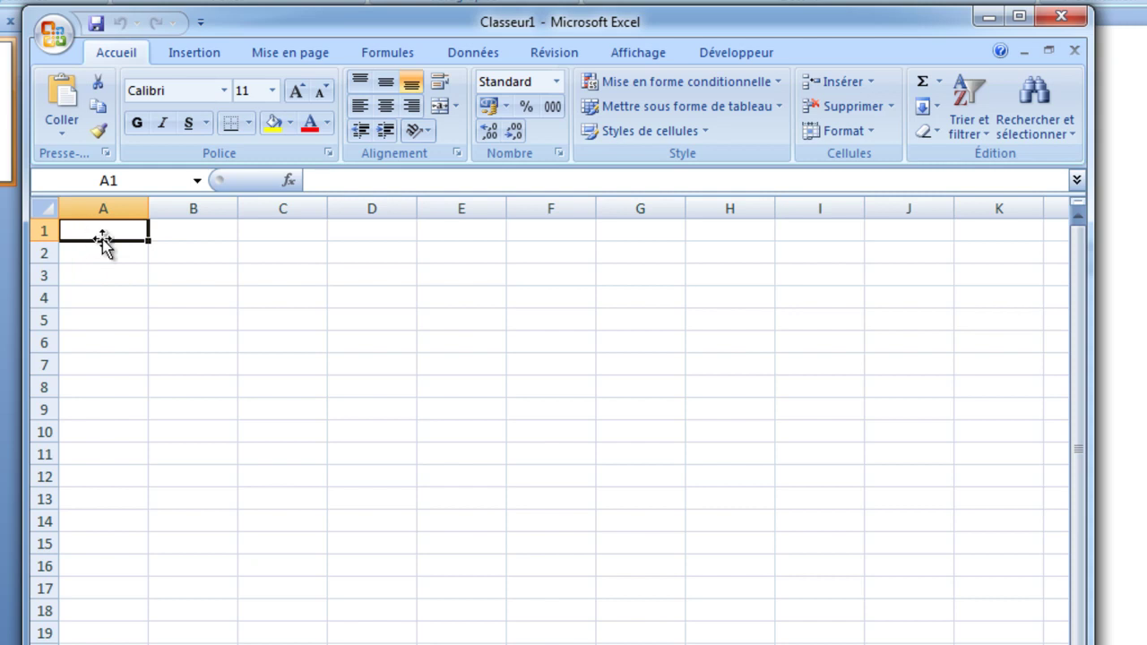
- Select cell C6 in the empty Classeur1 worksheet
{"action": "left_click", "coordinate": [278, 341]}
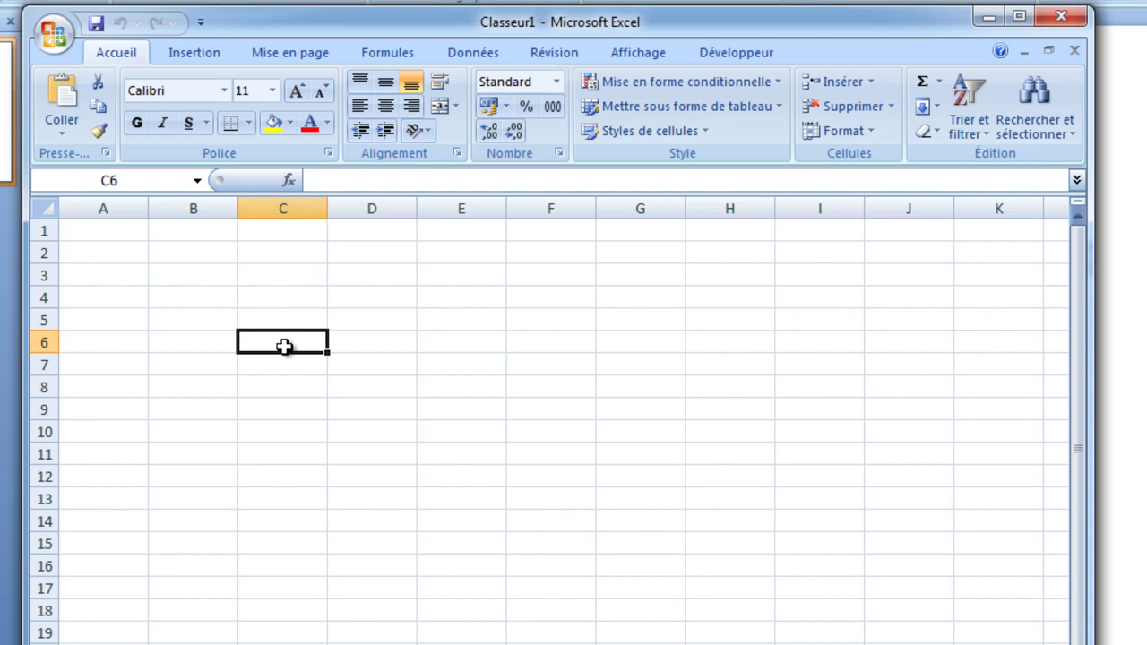
- Enter 'contenu' in C6, fixing the typo and then retyping it in the formula bar
{"action": "type", "text": "conte"}
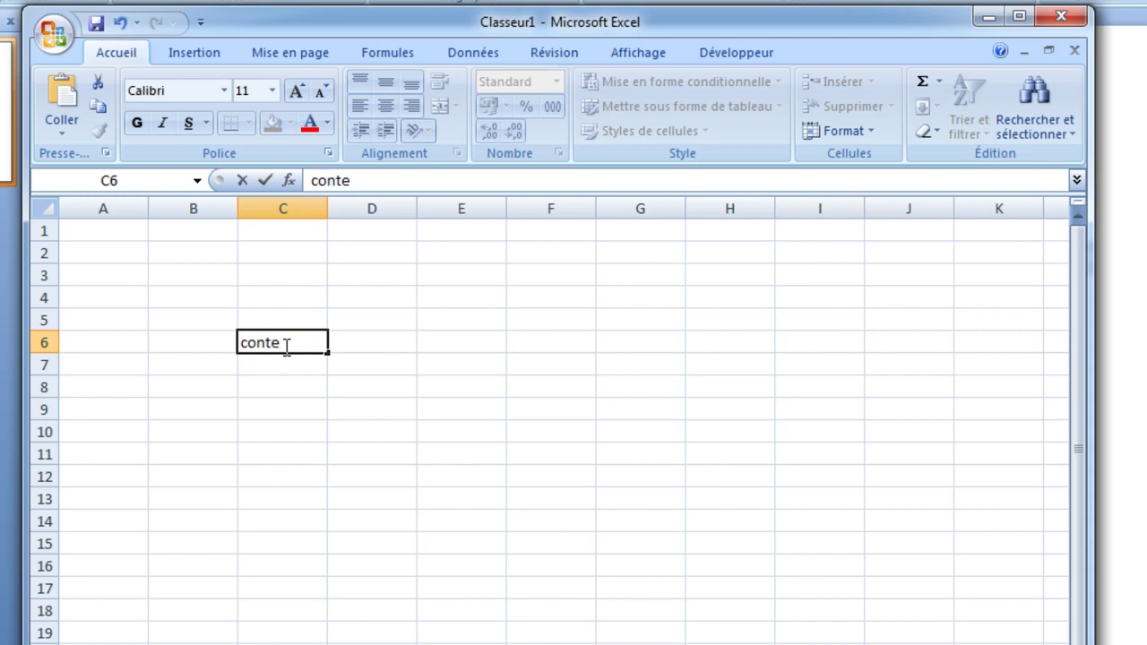
{"action": "type", "text": "nui"}
{"action": "key", "text": "BackSpace"}
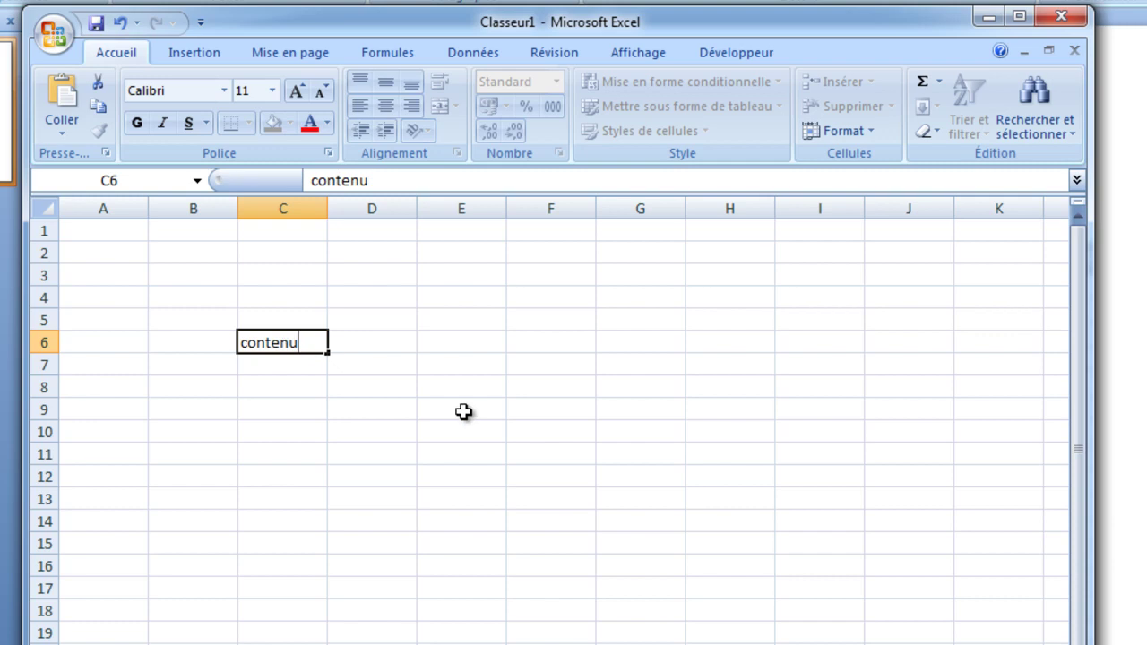
{"action": "left_click", "coordinate": [460, 409]}
{"action": "left_click", "coordinate": [273, 335]}
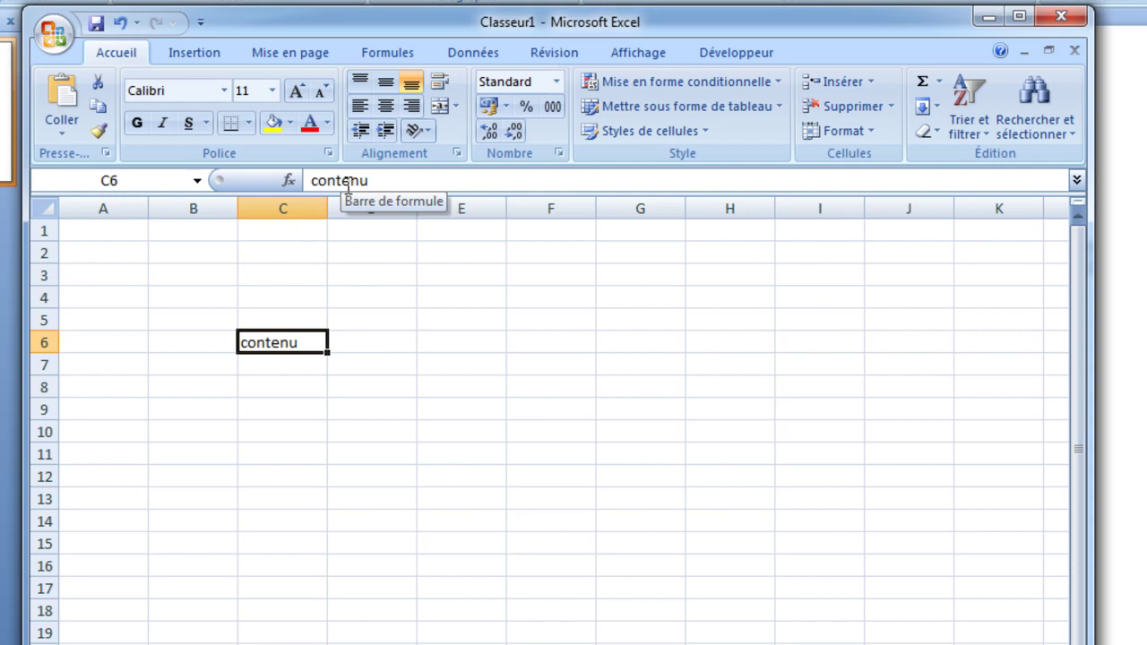
{"action": "left_click", "coordinate": [394, 183]}
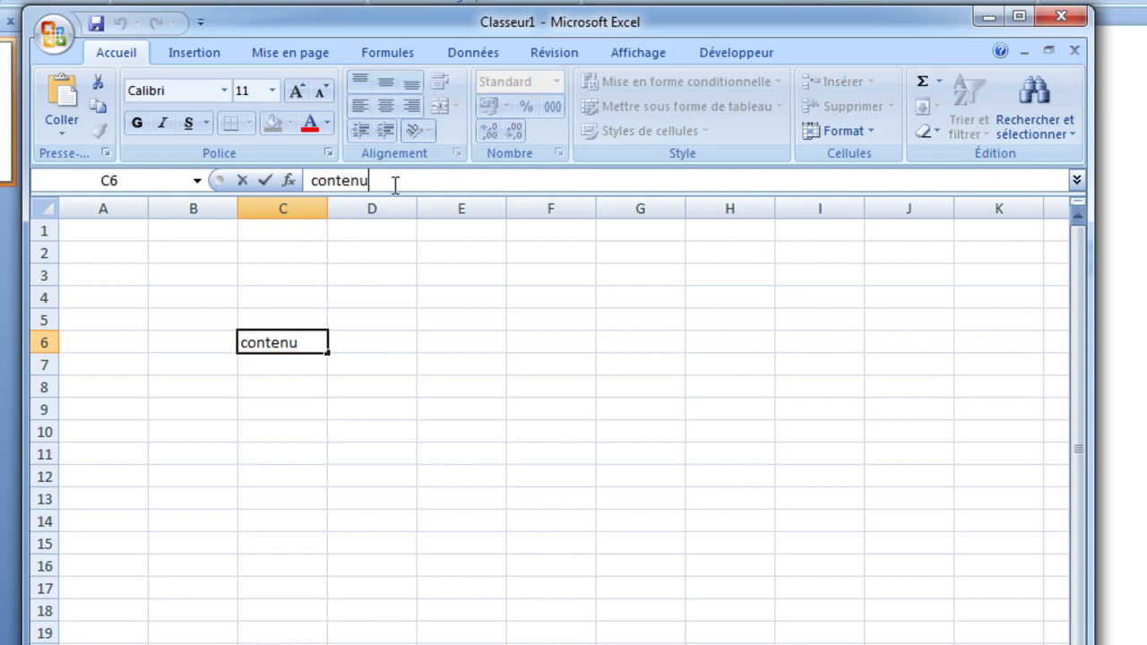
{"action": "key", "text": "BackSpace"}
{"action": "key", "text": "BackSpace"}
{"action": "key", "text": "BackSpace"}
{"action": "key", "text": "BackSpace"}
{"action": "key", "text": "BackSpace"}
{"action": "key", "text": "BackSpace"}
{"action": "key", "text": "BackSpace"}
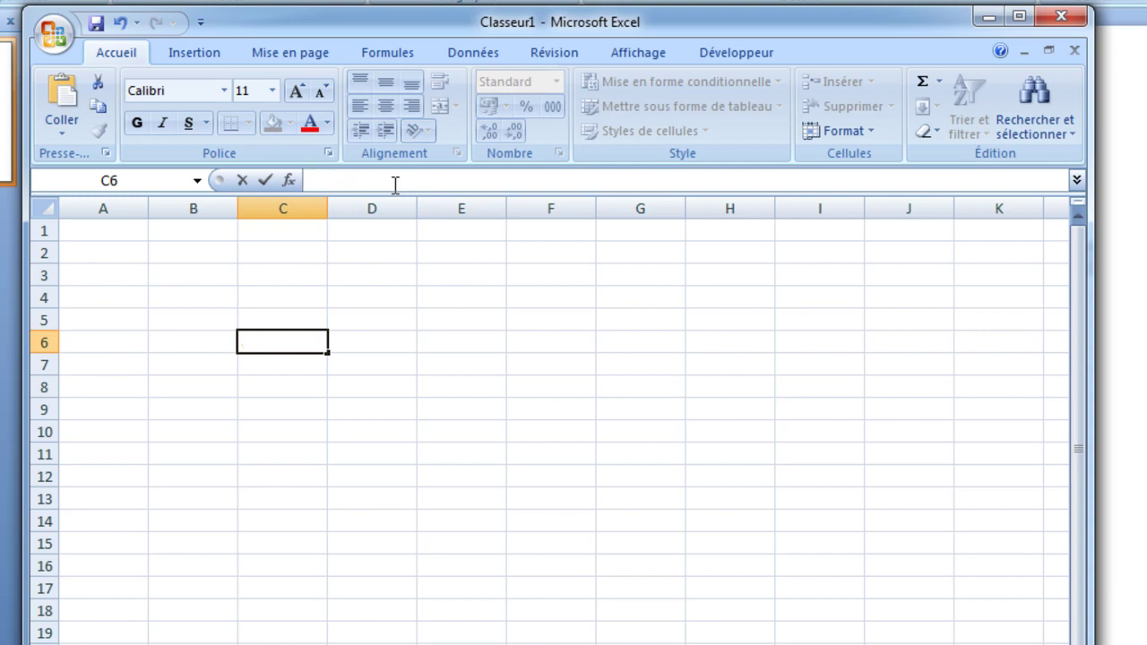
{"action": "type", "text": "contenu"}
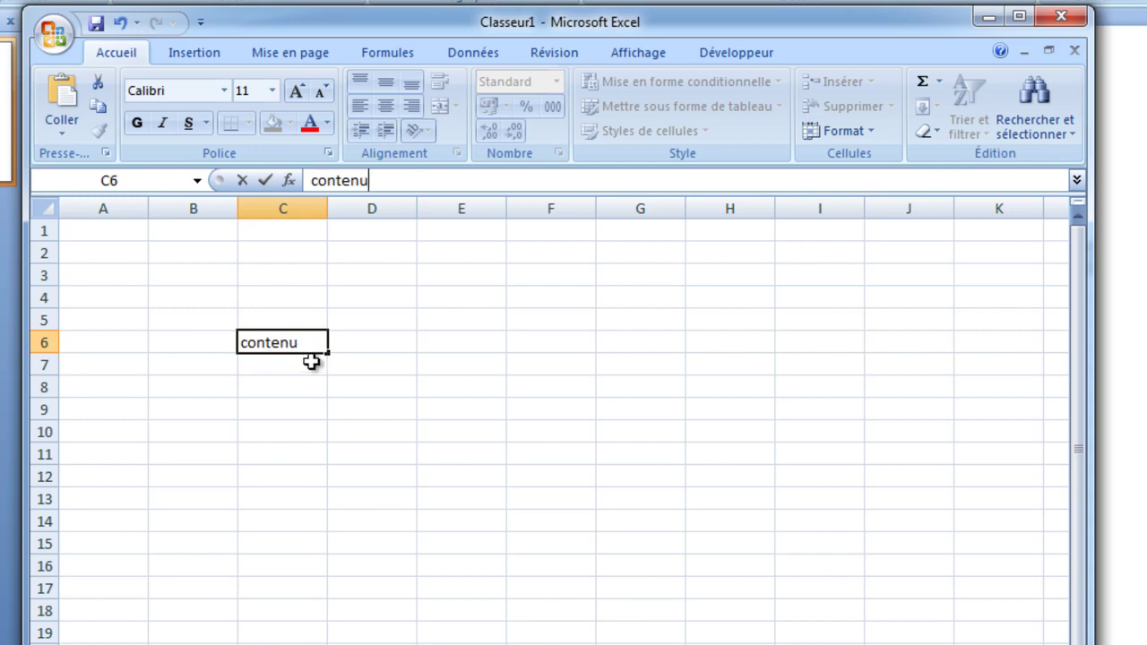
- Commit 'contenu' in C6, then try the nearby empty cells C7 and D8 and return to C6
{"action": "left_click", "coordinate": [318, 346]}
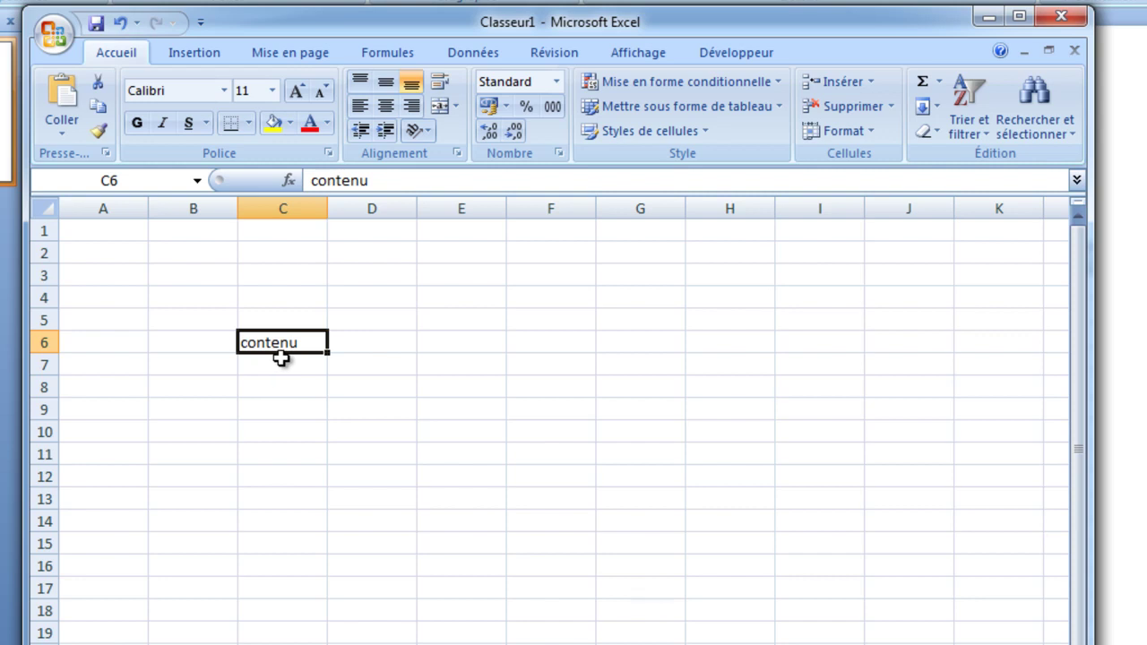
{"action": "right_click", "coordinate": [283, 364]}
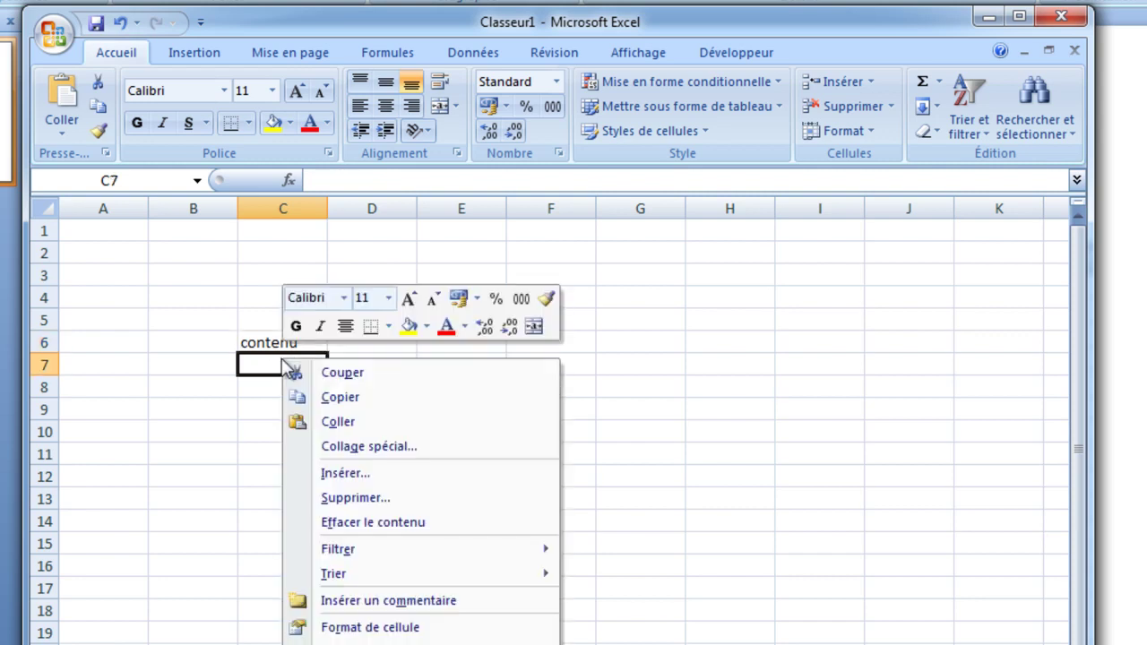
{"action": "left_click", "coordinate": [355, 402]}
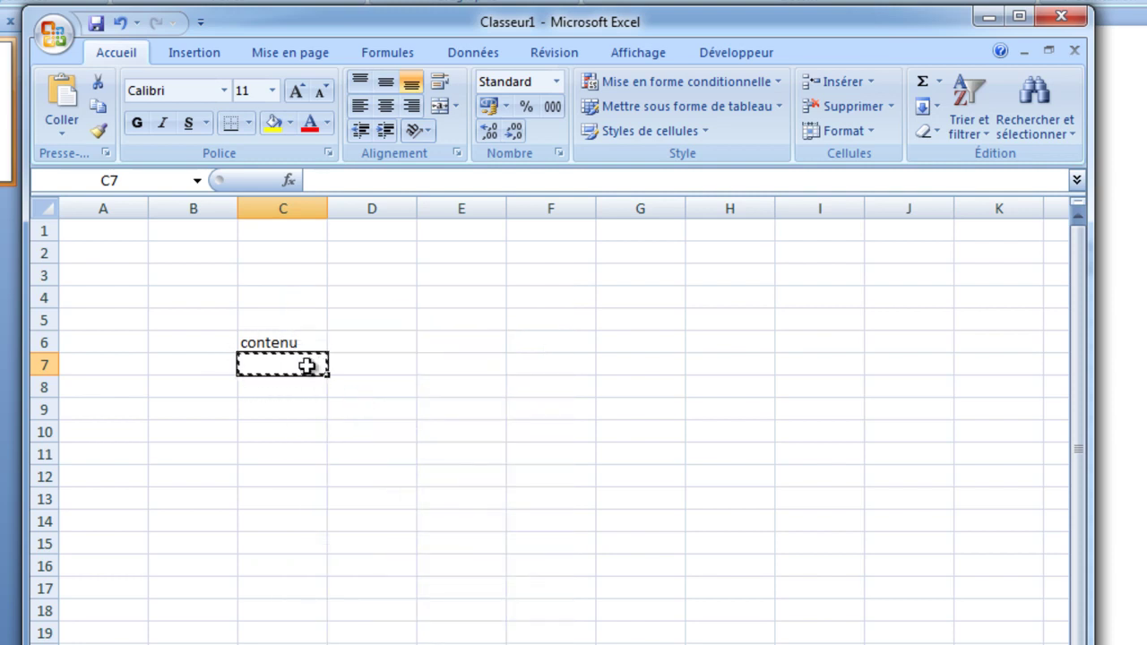
{"action": "left_click", "coordinate": [302, 344]}
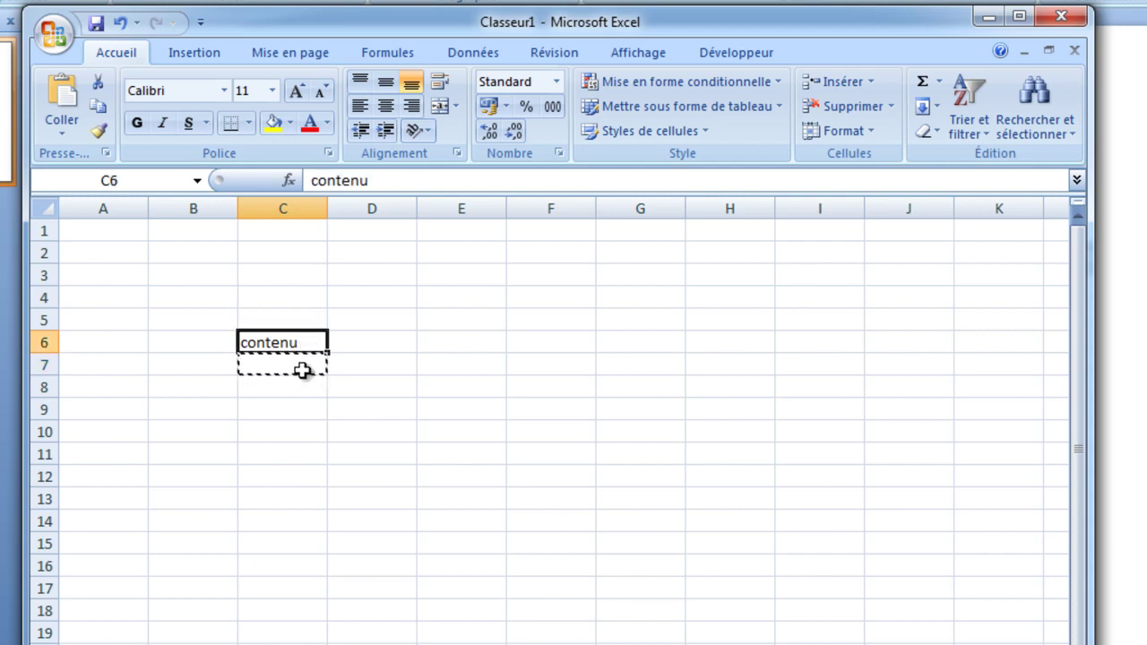
{"action": "left_click", "coordinate": [357, 378]}
{"action": "double_click", "coordinate": [294, 368]}
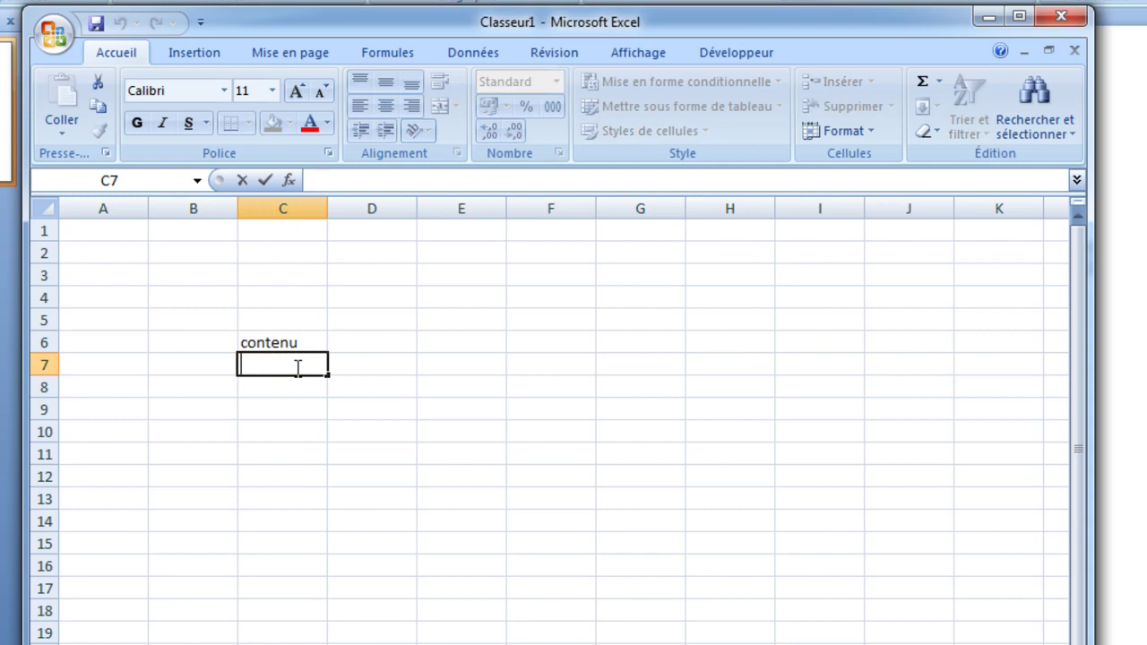
{"action": "left_click", "coordinate": [362, 367]}
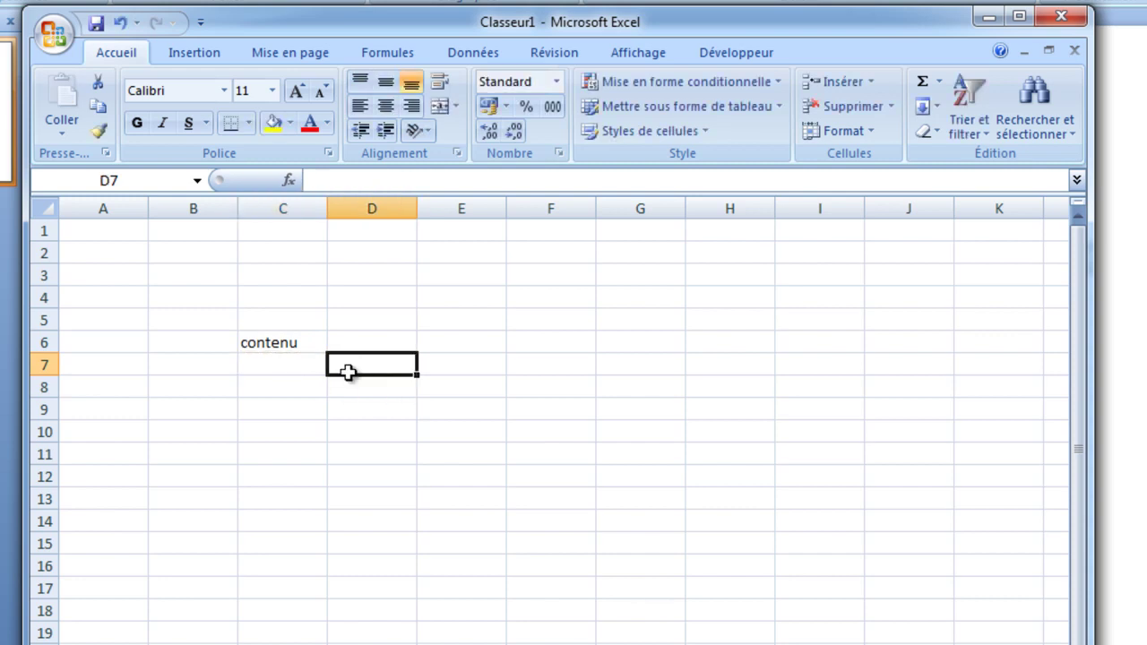
{"action": "left_click", "coordinate": [278, 344]}
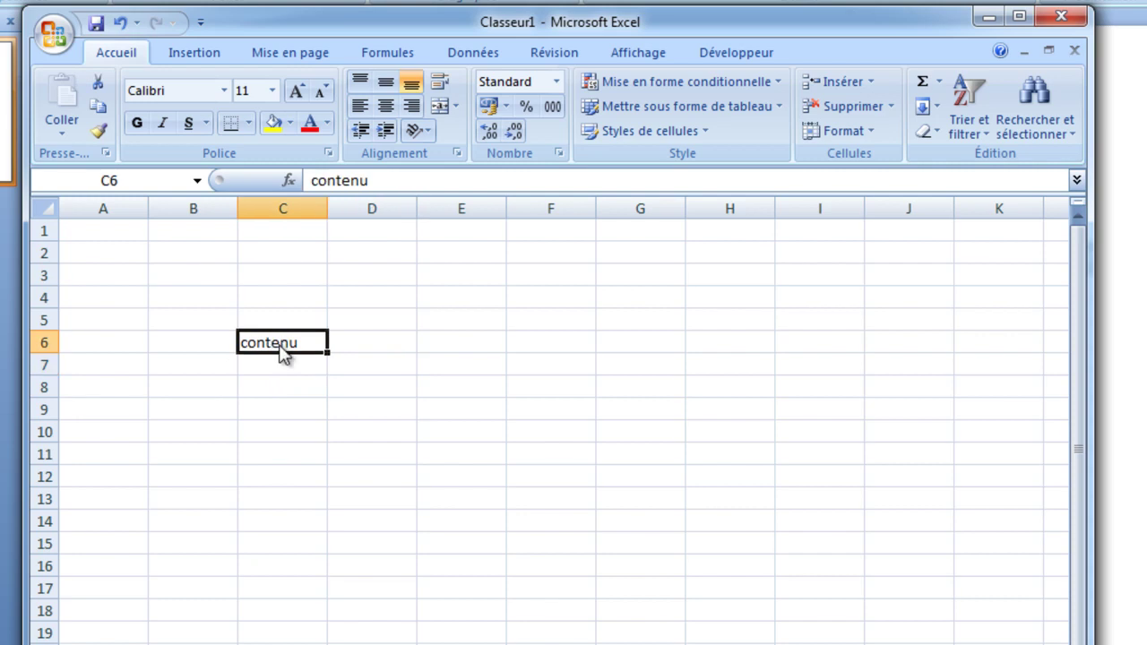
- Copy 'contenu' from C6 and paste it into C11
{"action": "right_click", "coordinate": [280, 347]}
{"action": "left_click", "coordinate": [345, 384]}
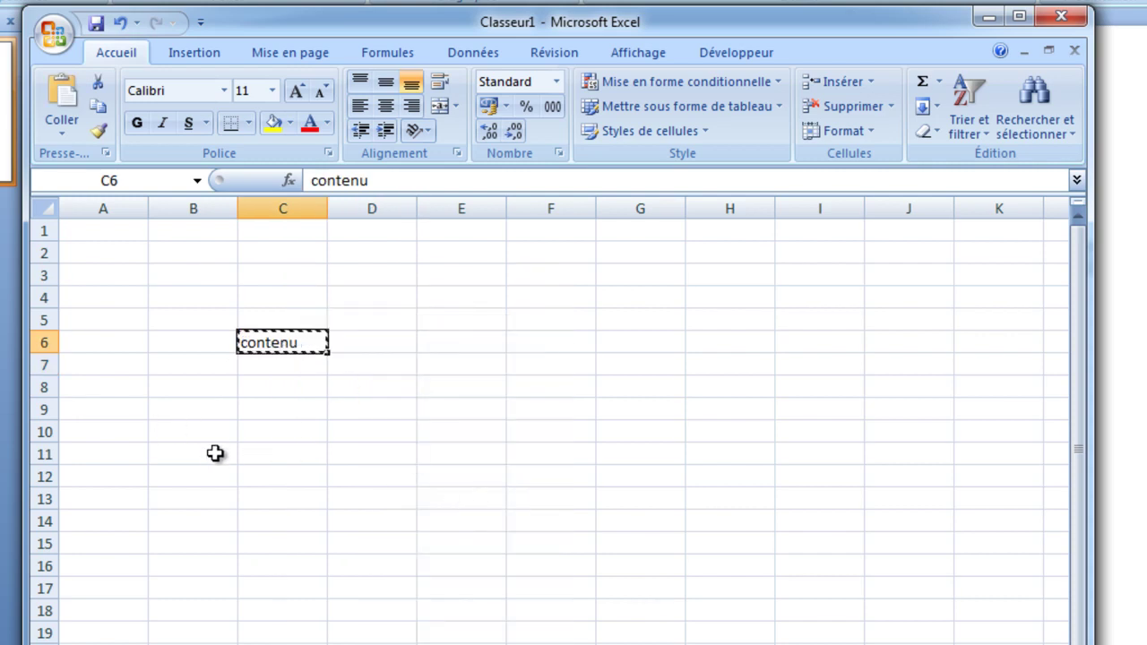
{"action": "left_click", "coordinate": [325, 452]}
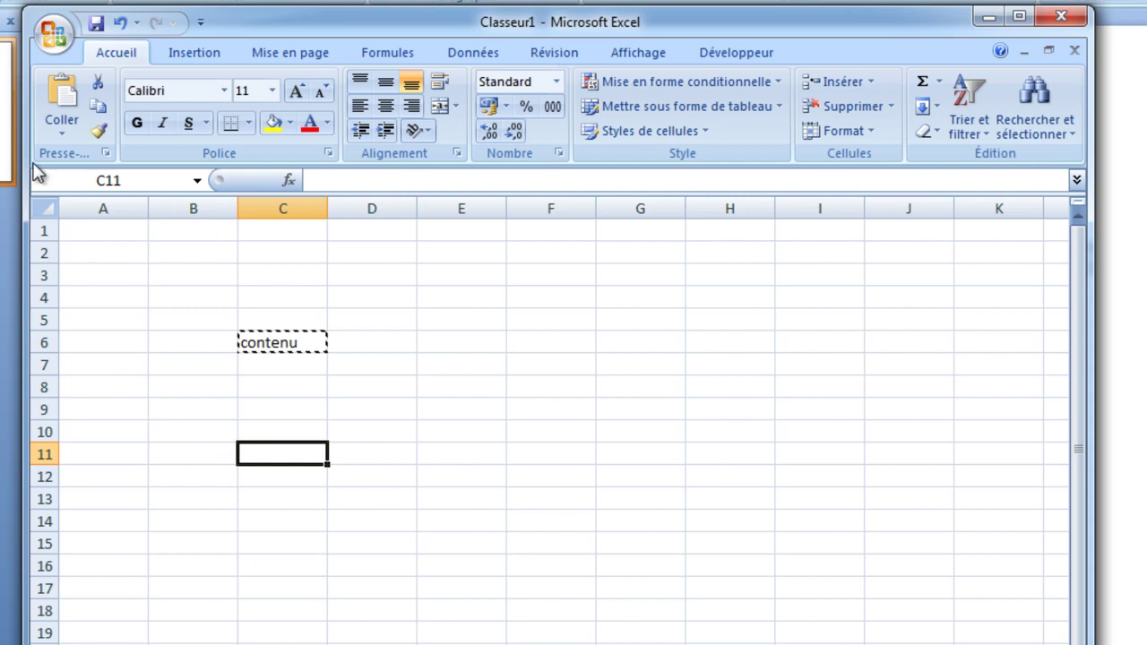
{"action": "left_click", "coordinate": [61, 94]}
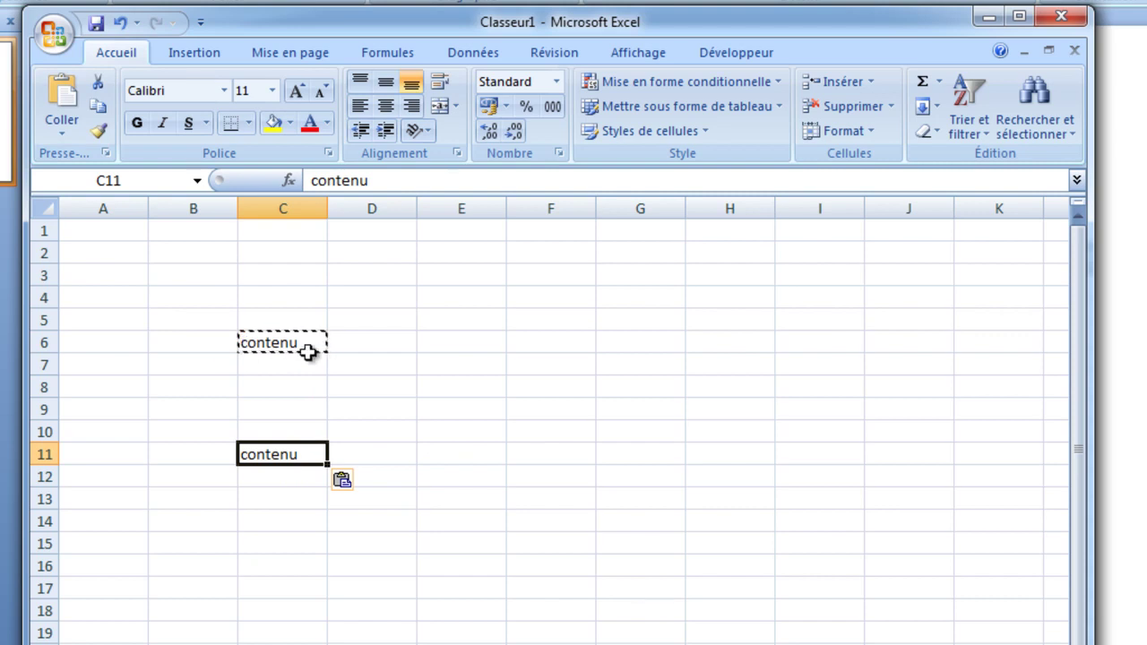
{"action": "key", "text": "Up"}
{"action": "left_click", "coordinate": [308, 349]}
{"action": "left_click", "coordinate": [462, 364]}
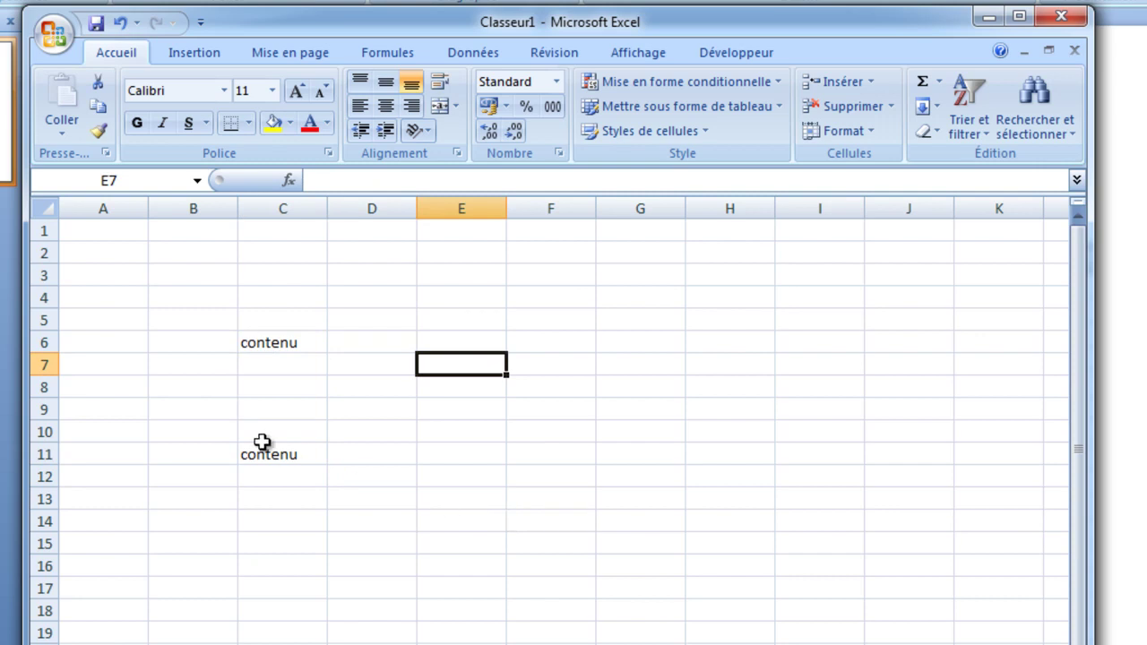
- Cut 'contenu' from C6 and paste it into E12
{"action": "right_click", "coordinate": [287, 354]}
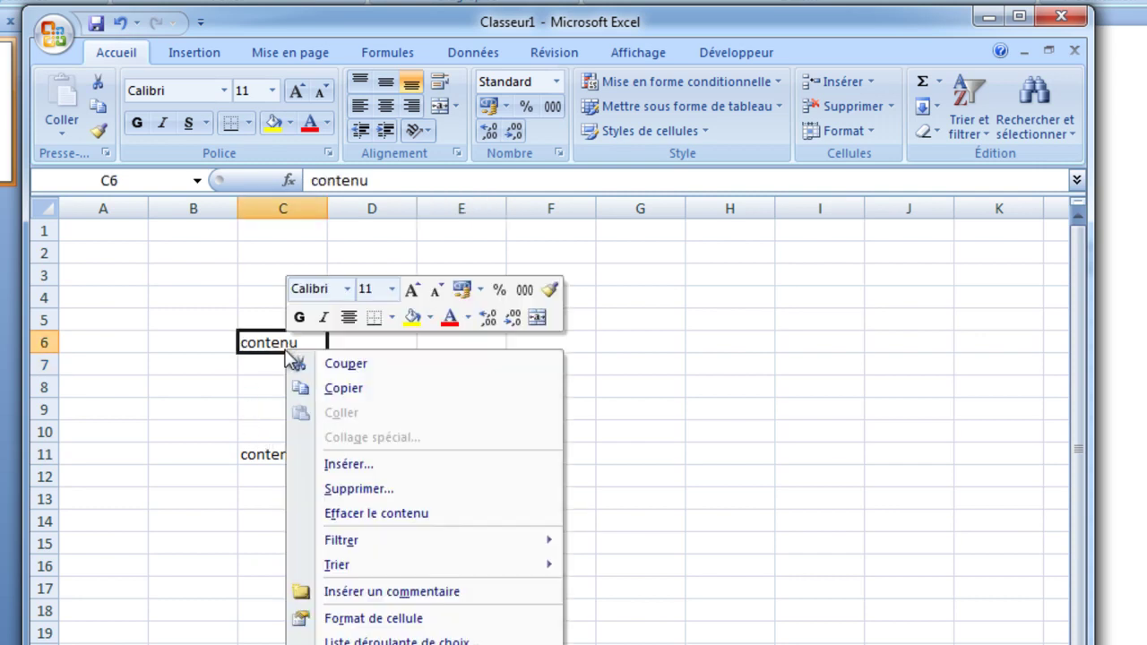
{"action": "left_click", "coordinate": [363, 363]}
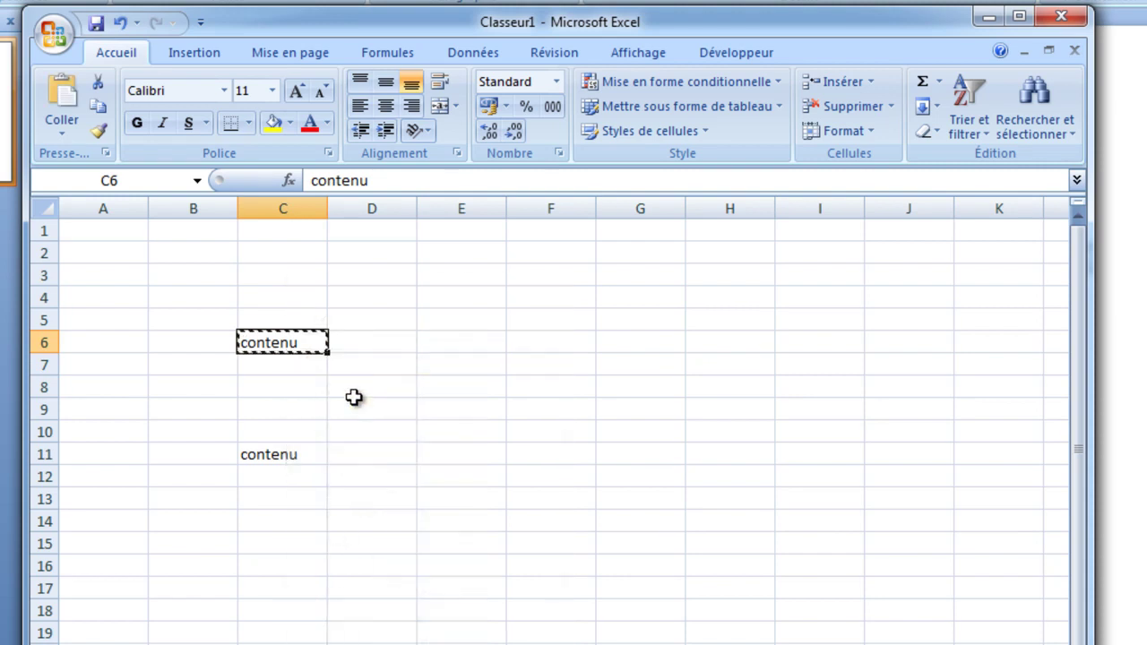
{"action": "left_click", "coordinate": [456, 479]}
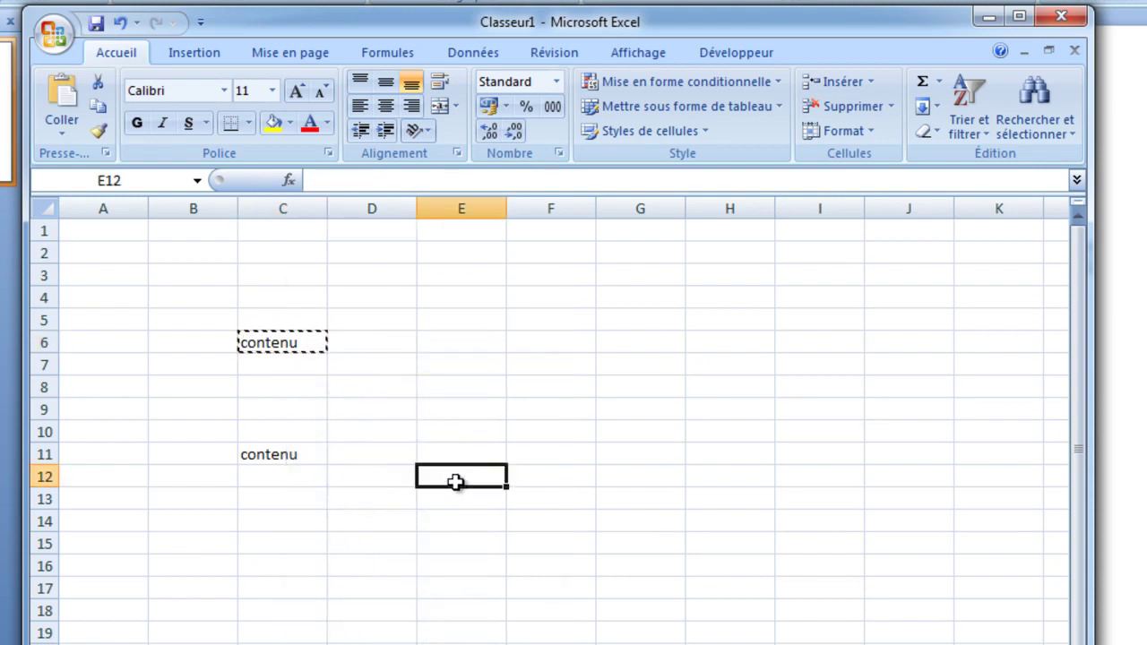
{"action": "left_click", "coordinate": [59, 106]}
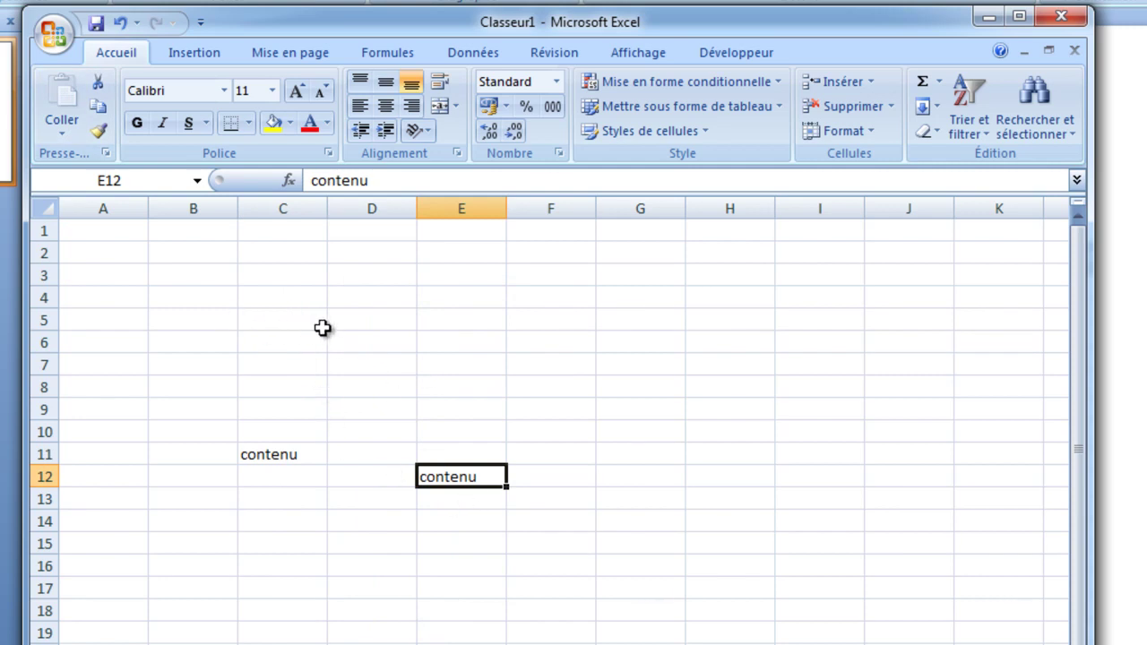
{"action": "left_click", "coordinate": [693, 434]}
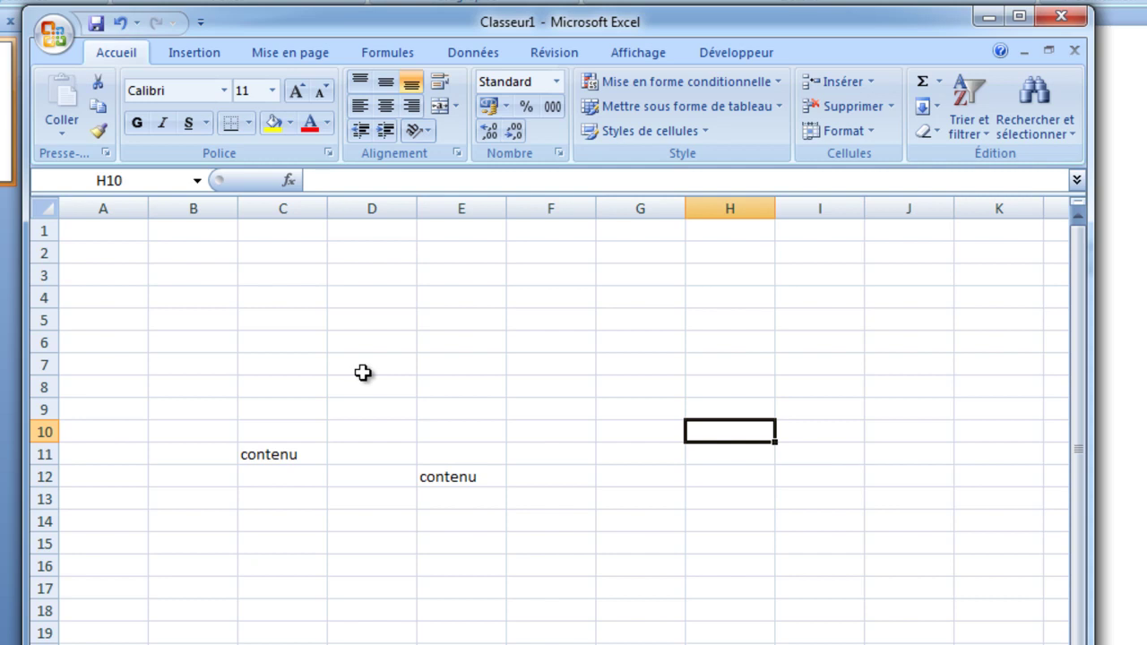
- Change the font of cell E12 to Algerian in the Format de cellule dialog
{"action": "left_click", "coordinate": [472, 479]}
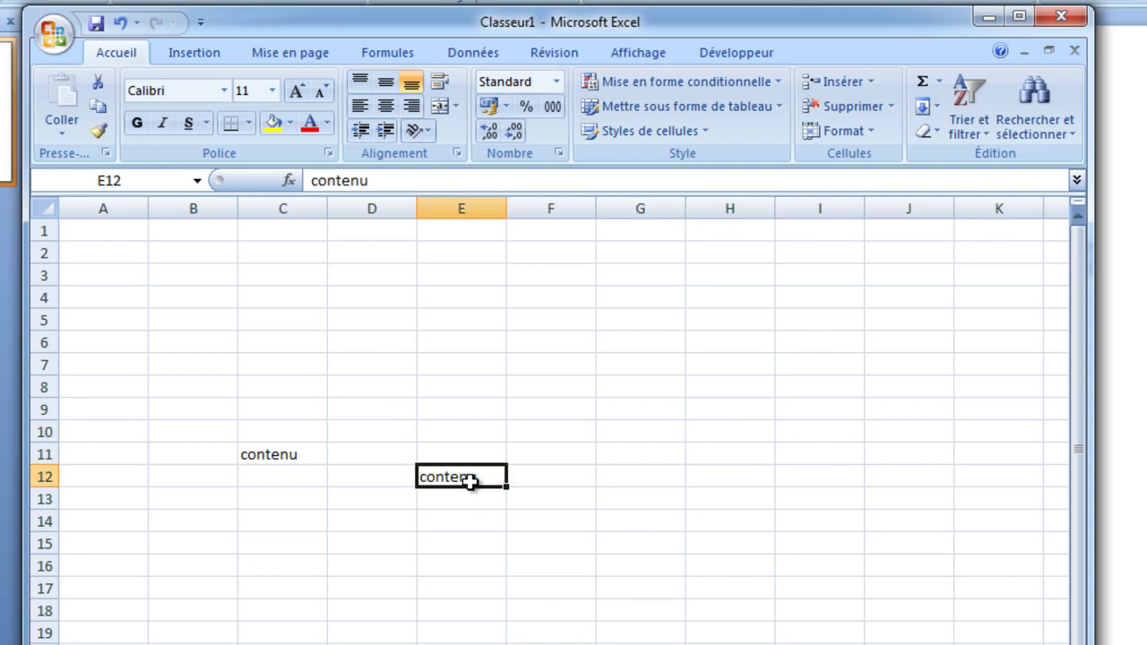
{"action": "left_click", "coordinate": [874, 137]}
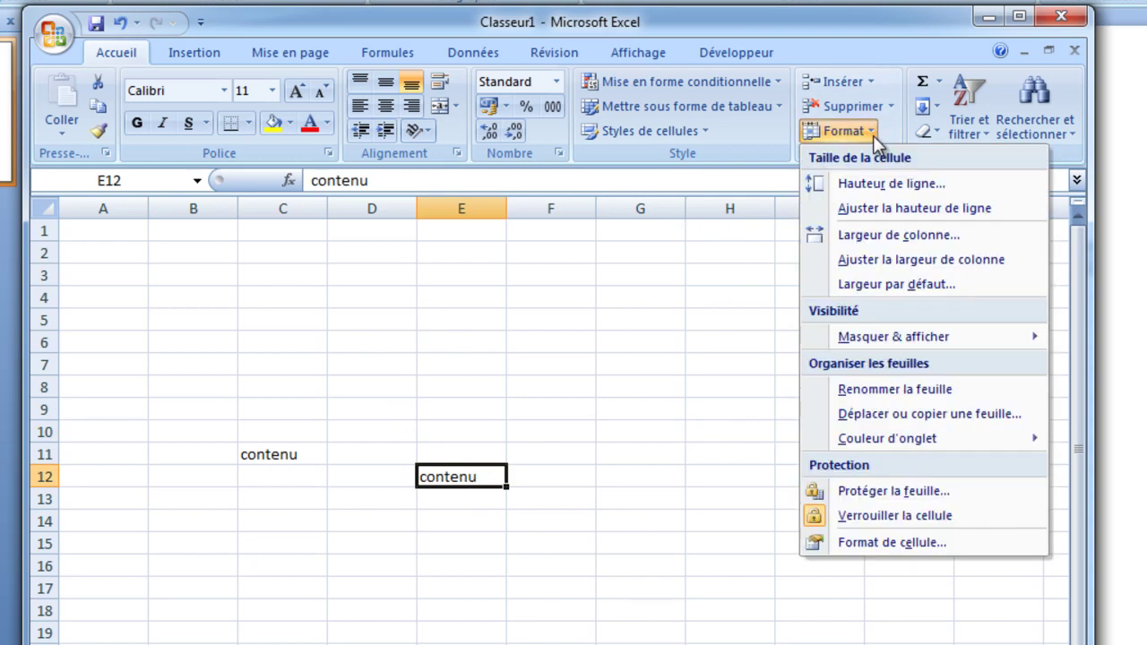
{"action": "left_click", "coordinate": [875, 542]}
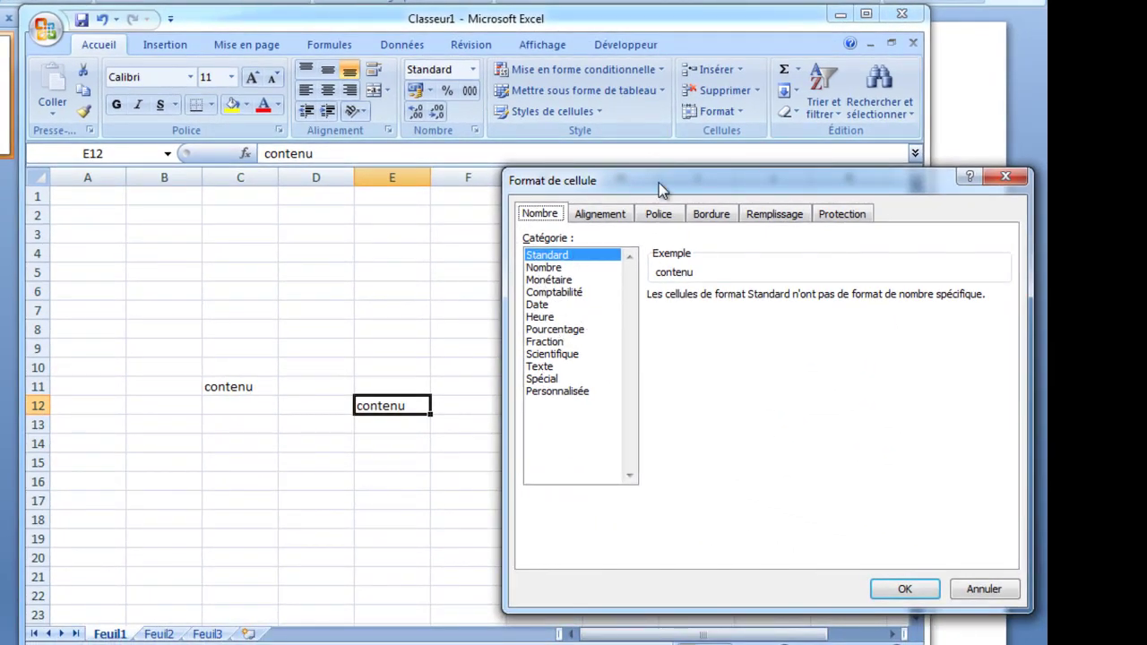
{"action": "left_click_drag", "start_coordinate": [662, 188], "coordinate": [620, 152]}
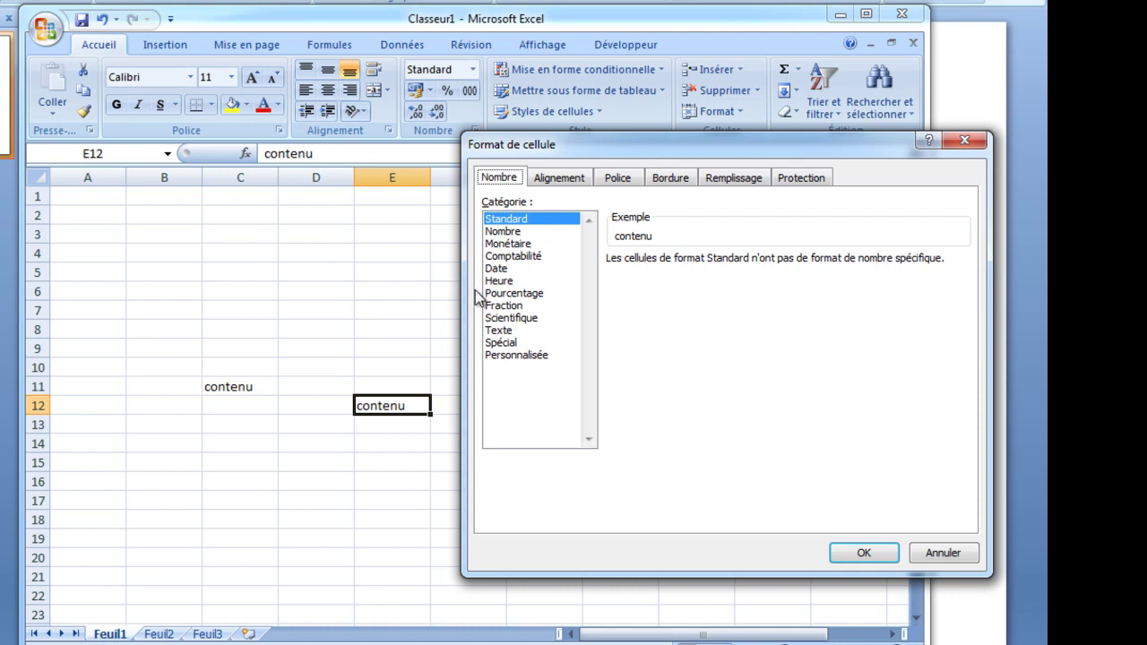
{"action": "left_click", "coordinate": [559, 179]}
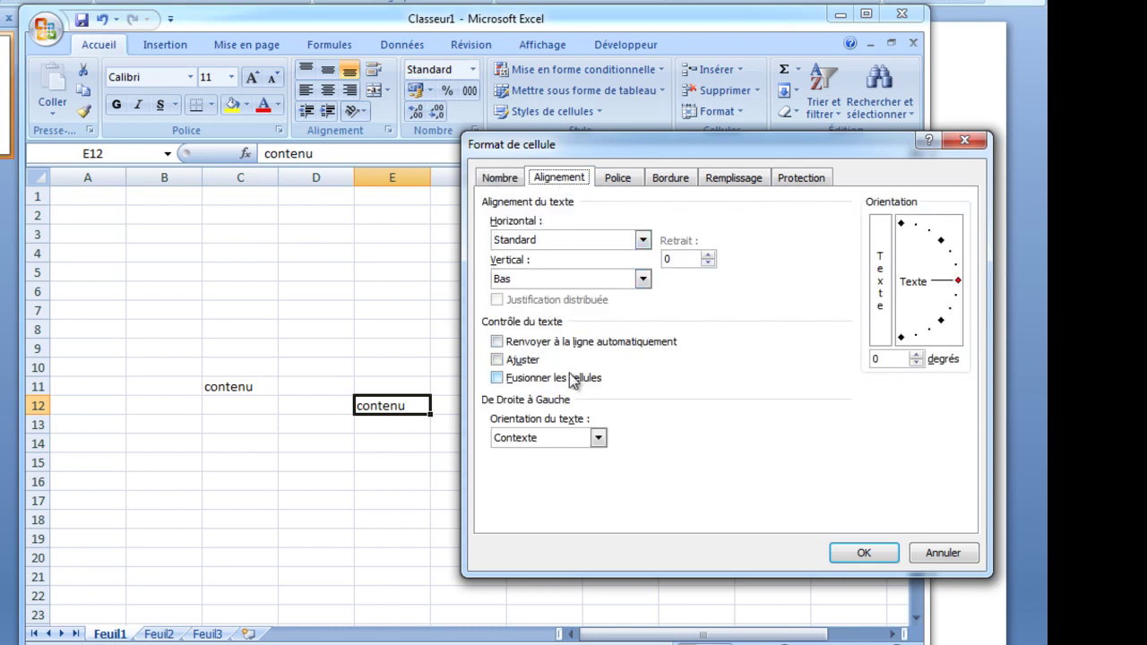
{"action": "left_click", "coordinate": [618, 177]}
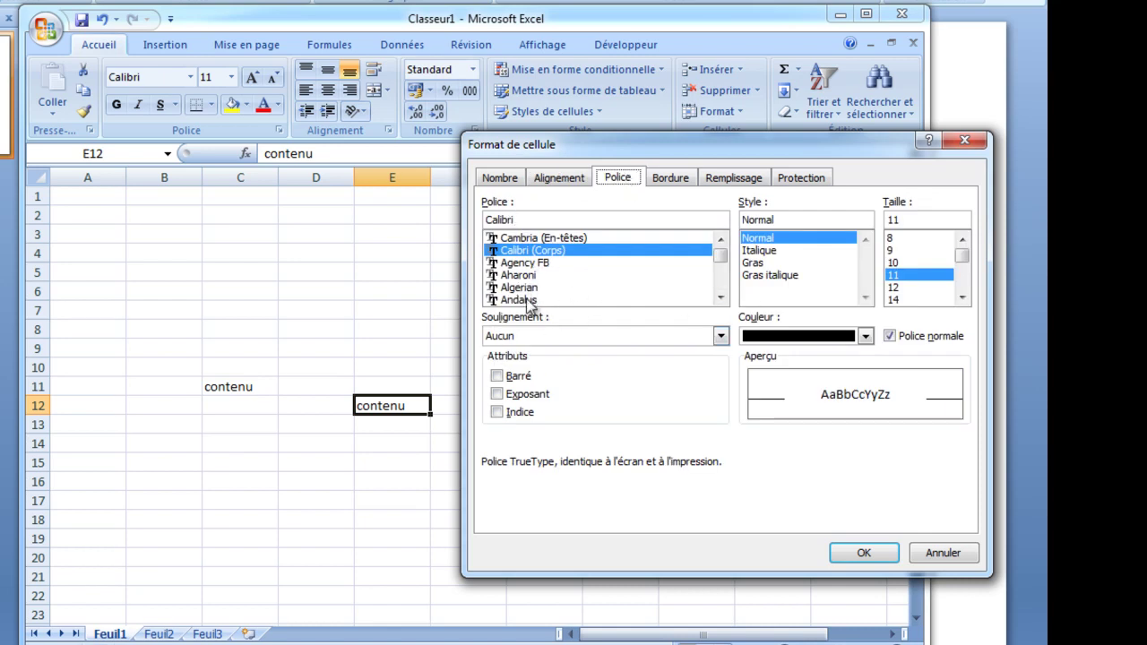
{"action": "left_click", "coordinate": [527, 288]}
{"action": "left_click", "coordinate": [863, 549]}
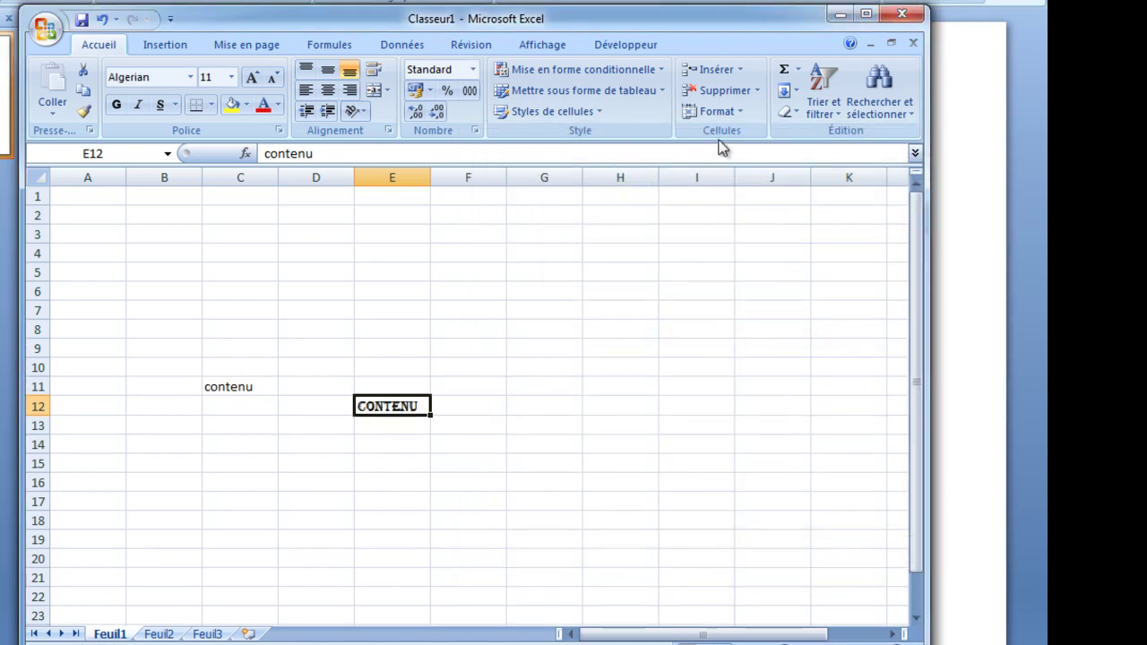
- Apply the Contour outline border to cell E12
{"action": "left_click", "coordinate": [718, 112]}
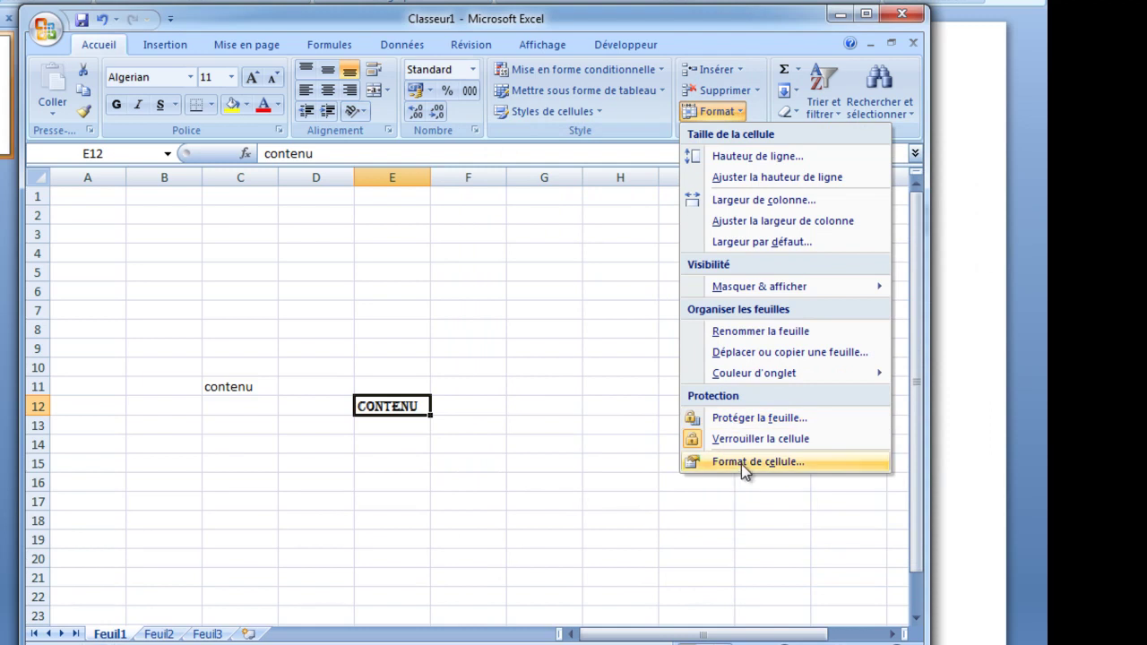
{"action": "left_click", "coordinate": [741, 466]}
{"action": "left_click", "coordinate": [670, 184]}
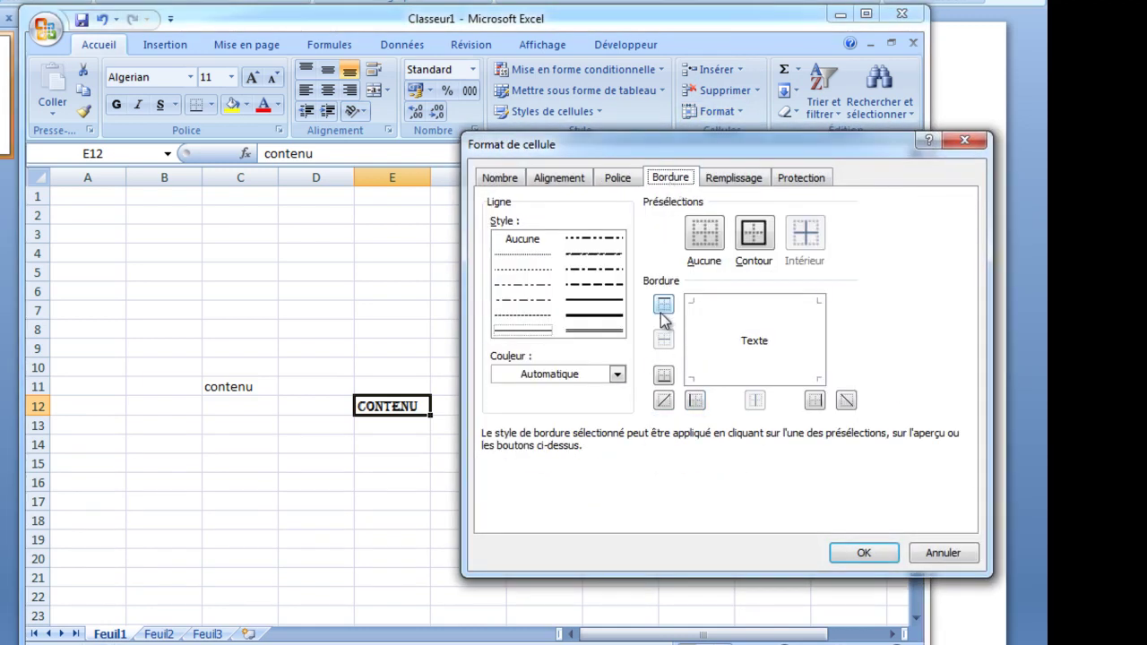
{"action": "left_click", "coordinate": [754, 233]}
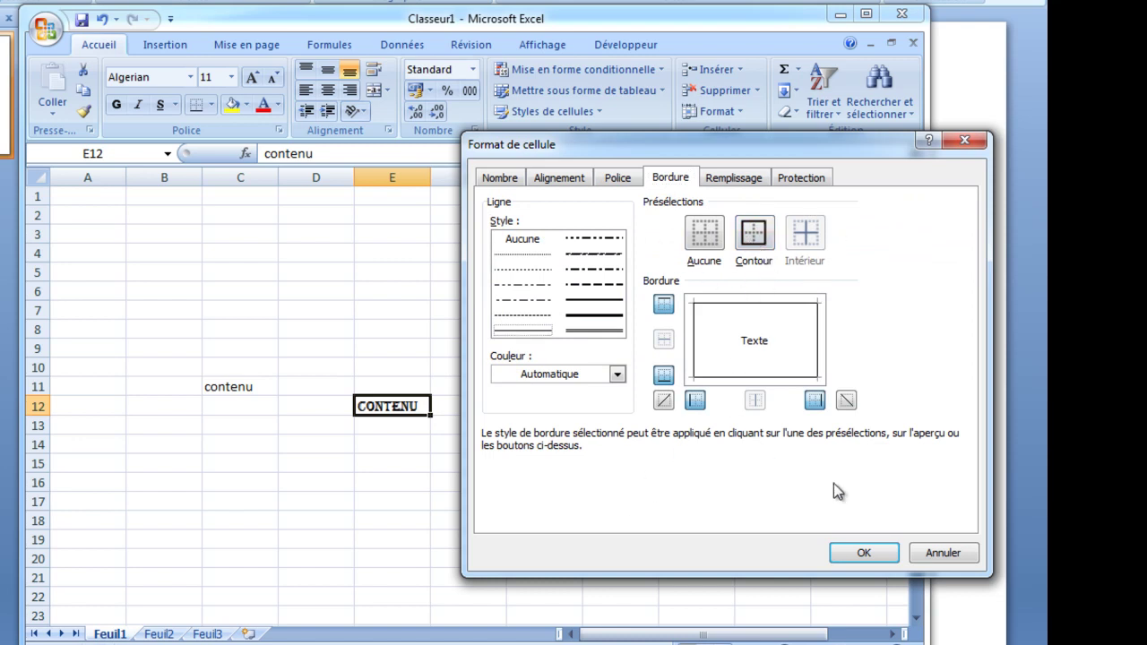
{"action": "left_click", "coordinate": [862, 552]}
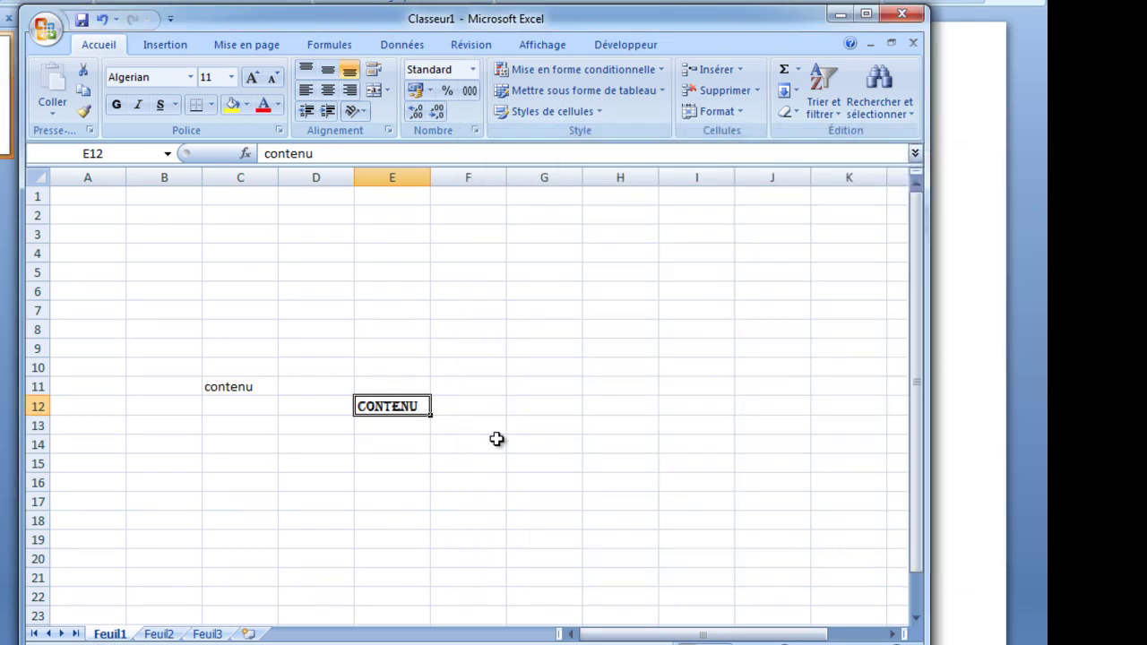
- Give cell E12 a red background fill
{"action": "left_click", "coordinate": [740, 111]}
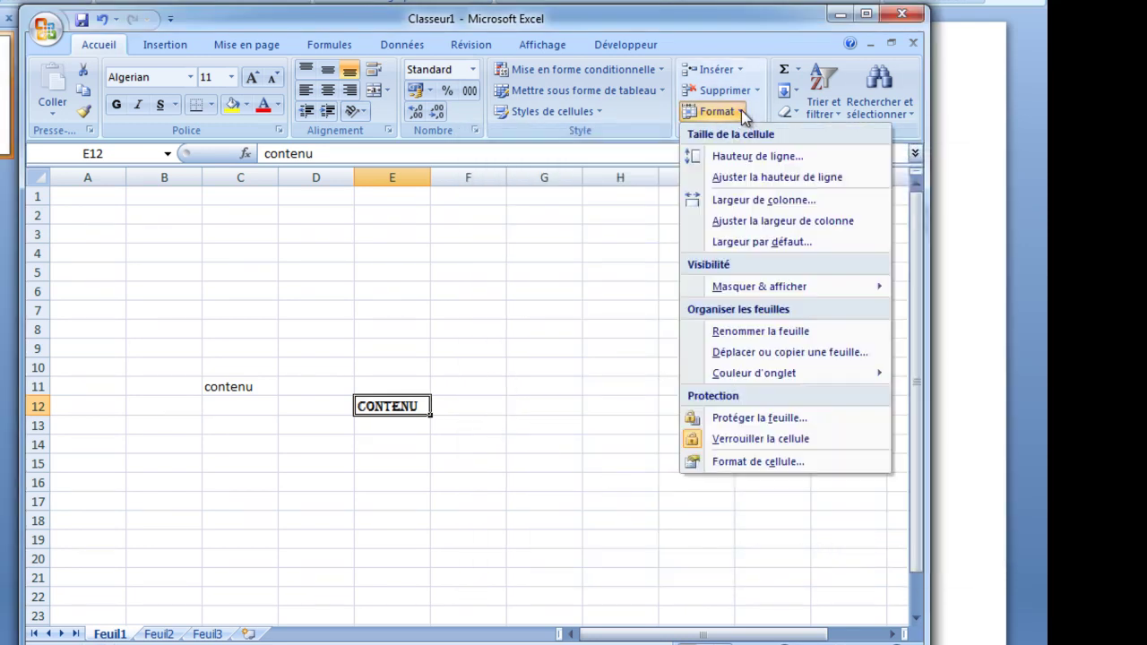
{"action": "left_click", "coordinate": [743, 462]}
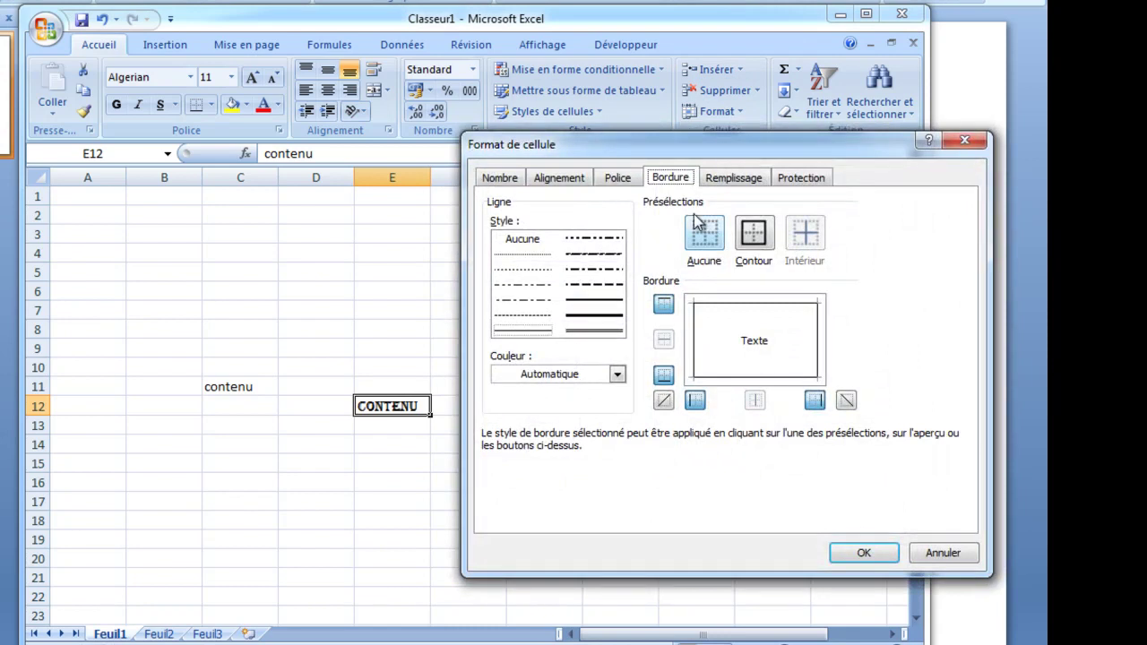
{"action": "left_click", "coordinate": [736, 183]}
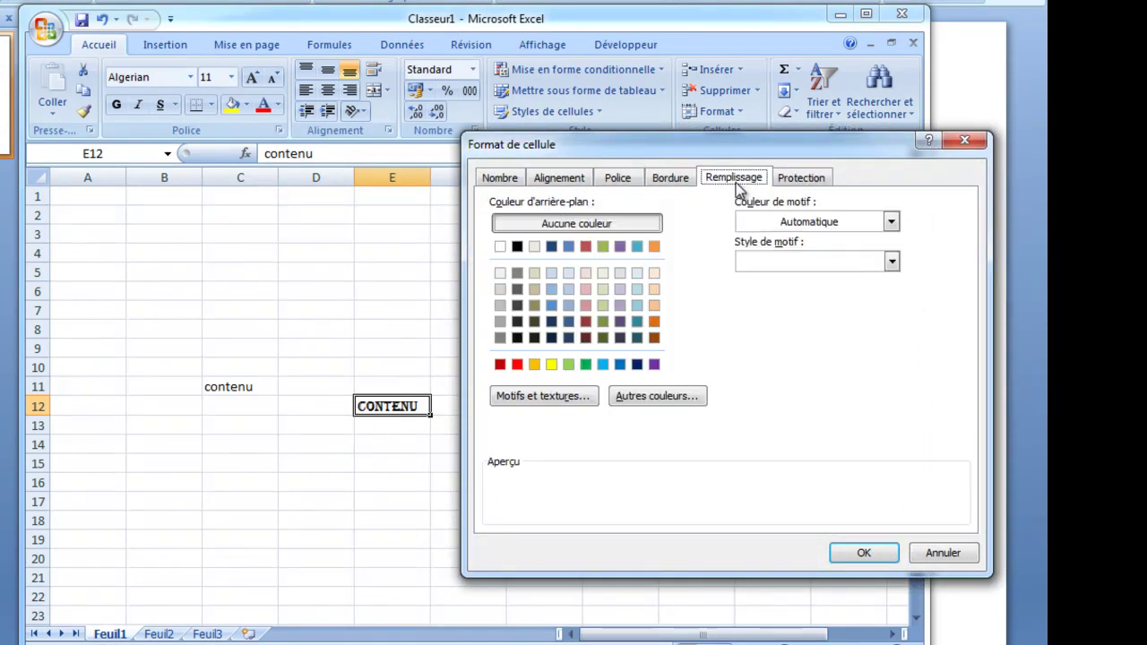
{"action": "left_click", "coordinate": [518, 366]}
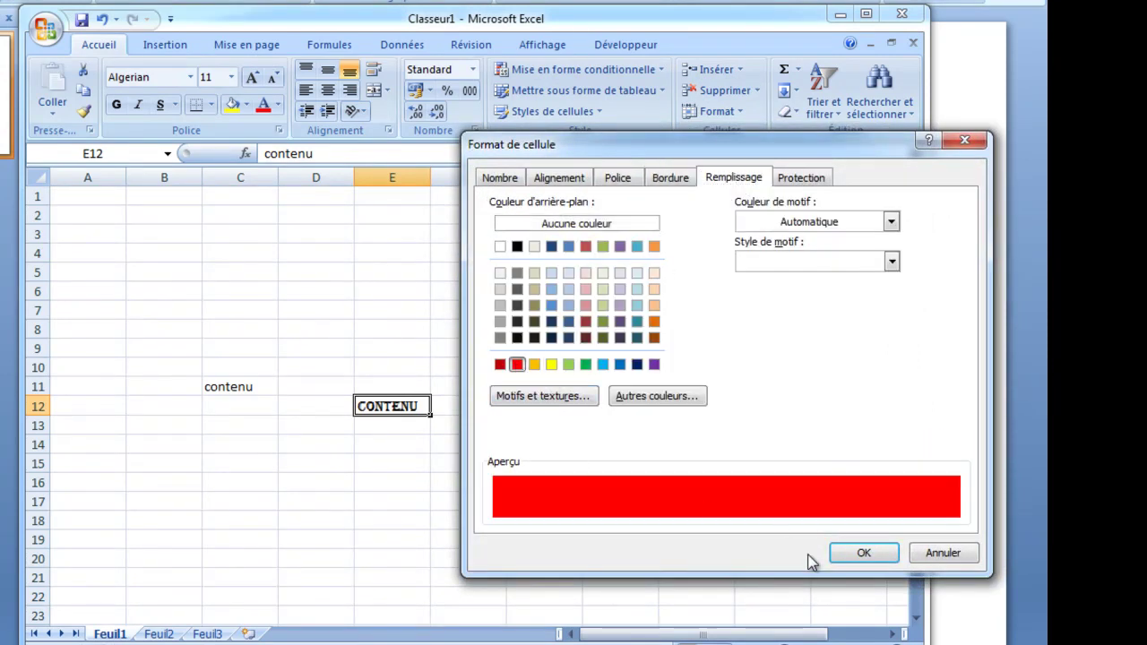
{"action": "left_click", "coordinate": [863, 552]}
{"action": "left_click", "coordinate": [739, 115]}
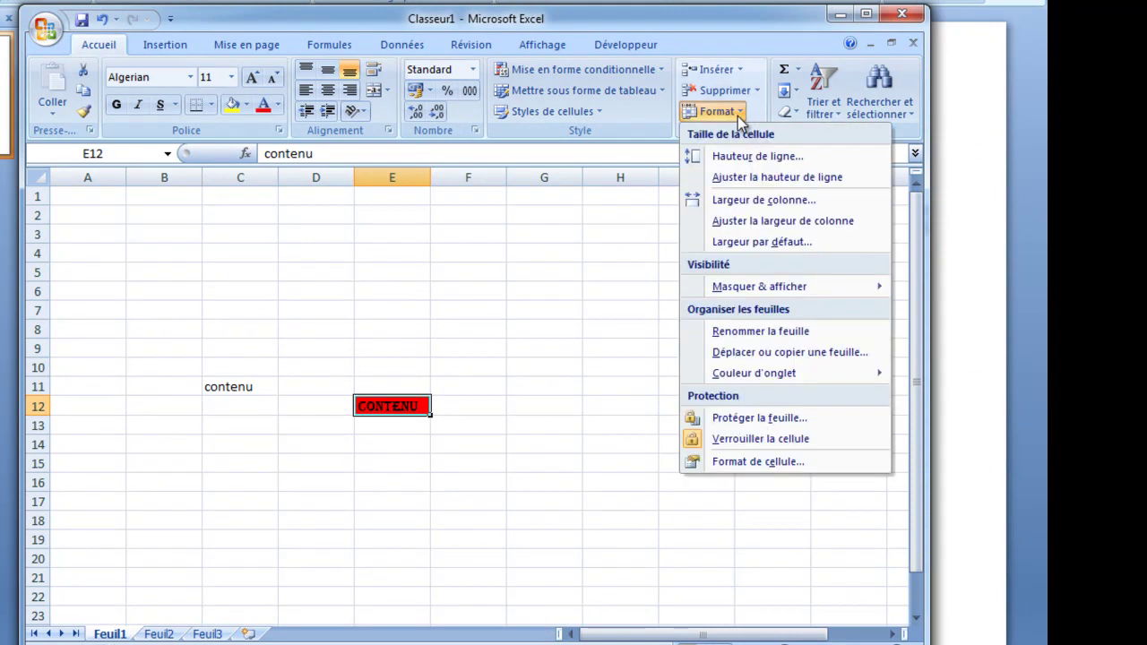
{"action": "left_click", "coordinate": [759, 464]}
{"action": "left_click", "coordinate": [802, 178]}
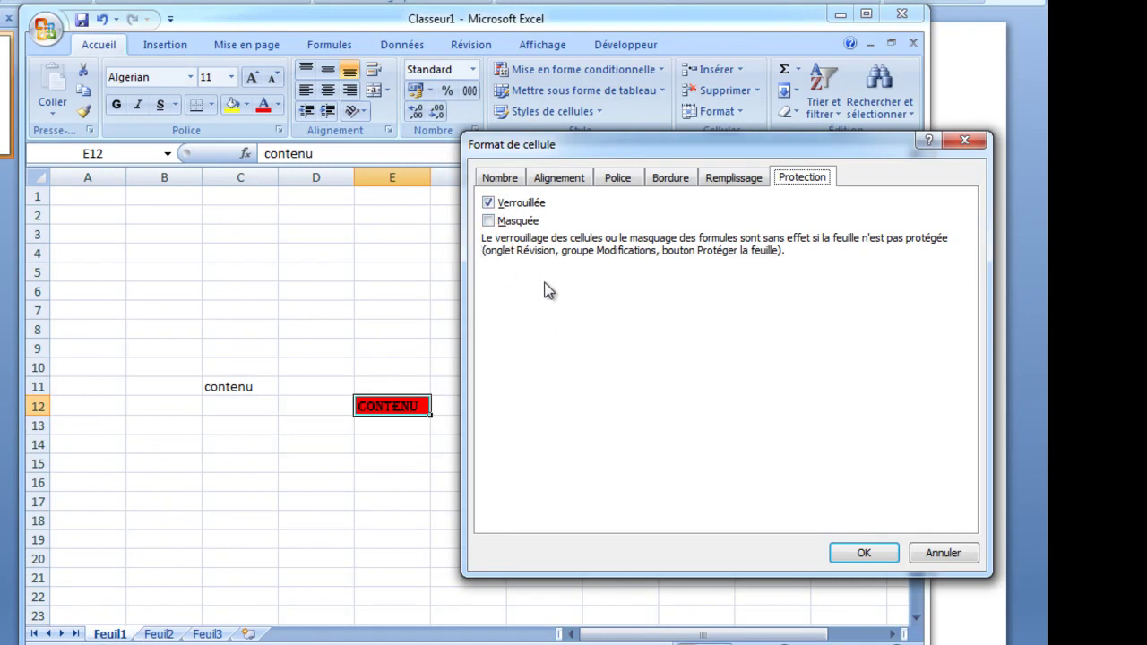
{"action": "left_click", "coordinate": [962, 141]}
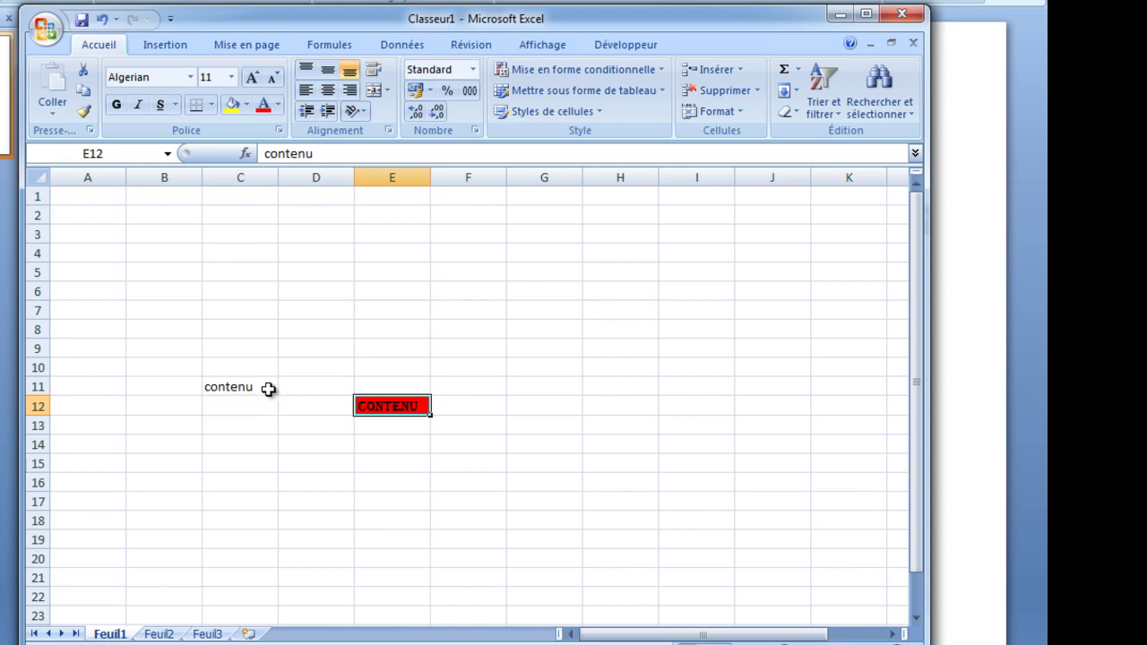
- Drag the fill handle of C11 to copy 'contenu' down through C21
{"action": "left_click", "coordinate": [276, 392]}
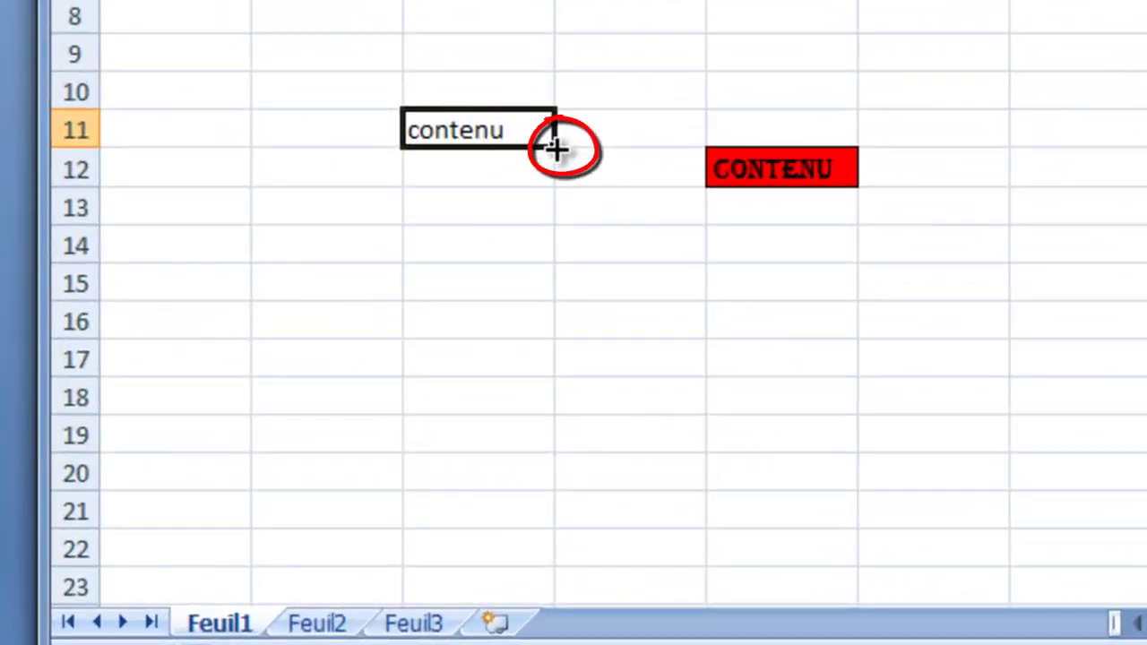
{"action": "left_click_drag", "start_coordinate": [555, 147], "coordinate": [596, 500]}
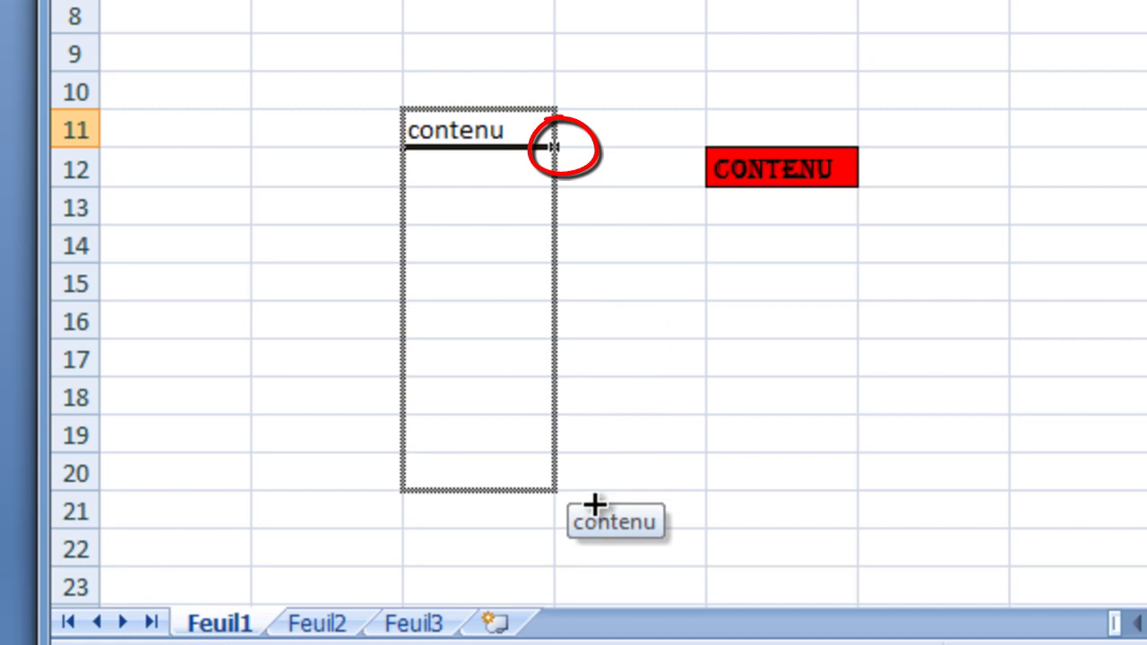
{"action": "left_click_drag", "start_coordinate": [596, 500], "coordinate": [604, 528]}
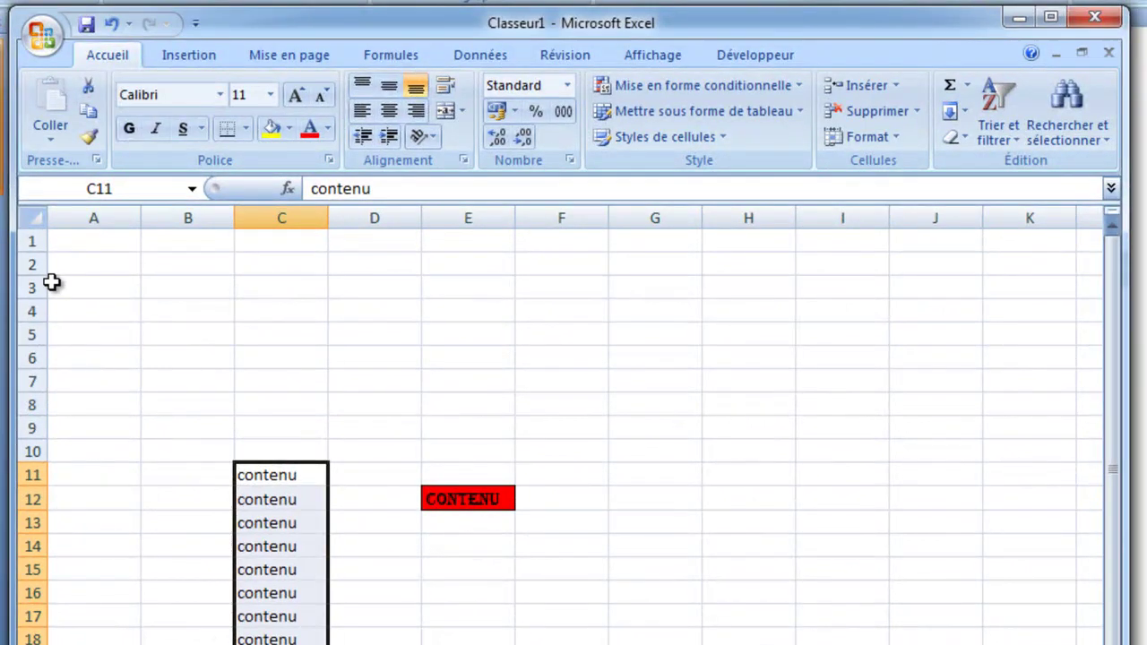
{"action": "left_click", "coordinate": [76, 245]}
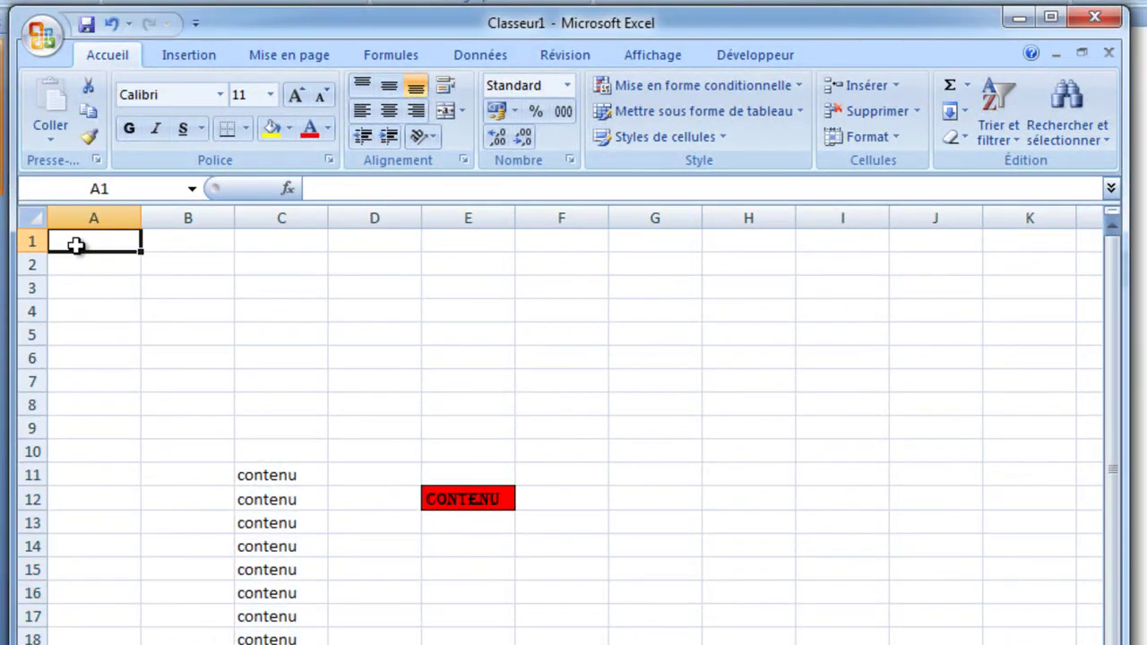
- Enter 1 and 2 in A1:A2 and extend the series down to 16 in A16
{"action": "type", "text": "1"}
{"action": "left_click", "coordinate": [90, 266]}
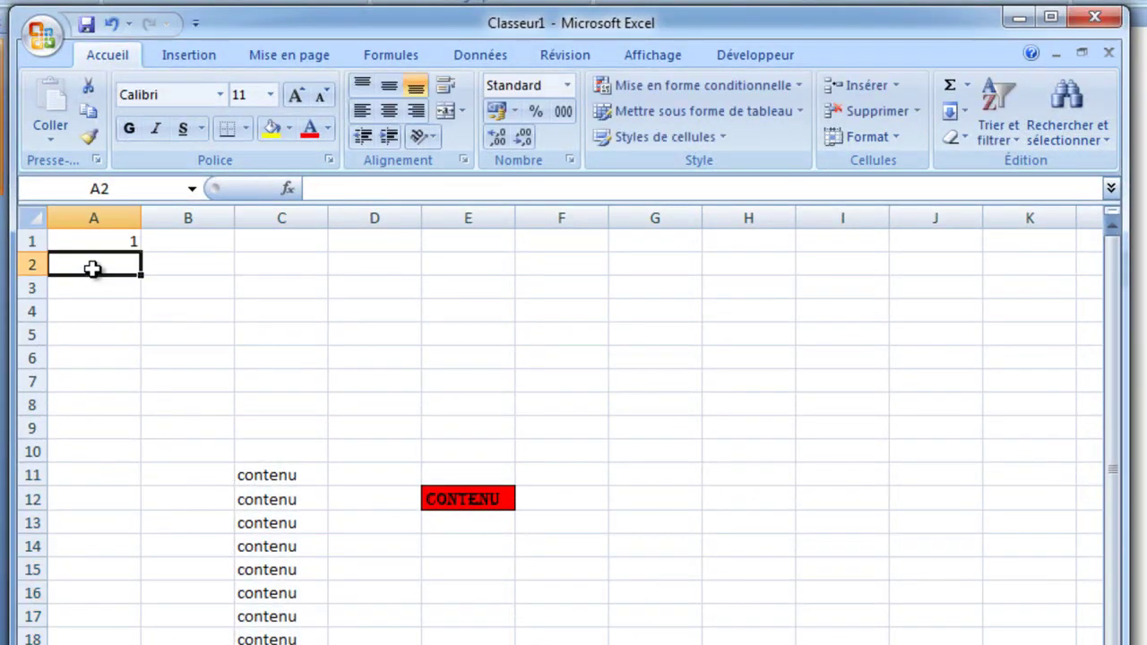
{"action": "type", "text": "2"}
{"action": "left_click", "coordinate": [185, 276]}
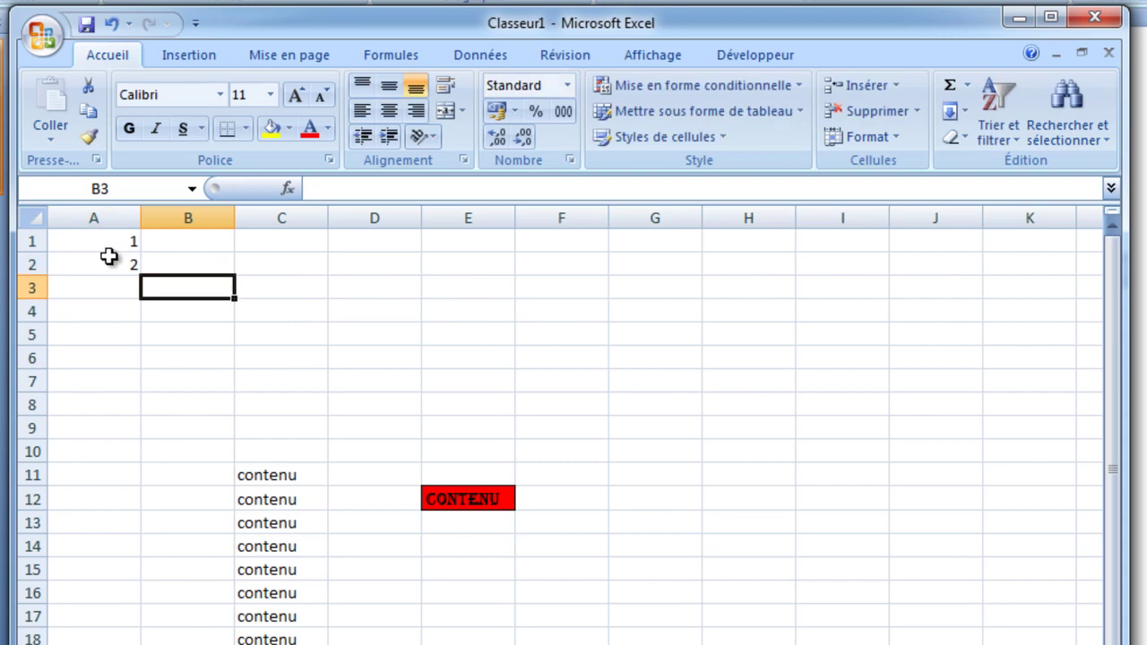
{"action": "left_click_drag", "start_coordinate": [115, 240], "coordinate": [121, 258]}
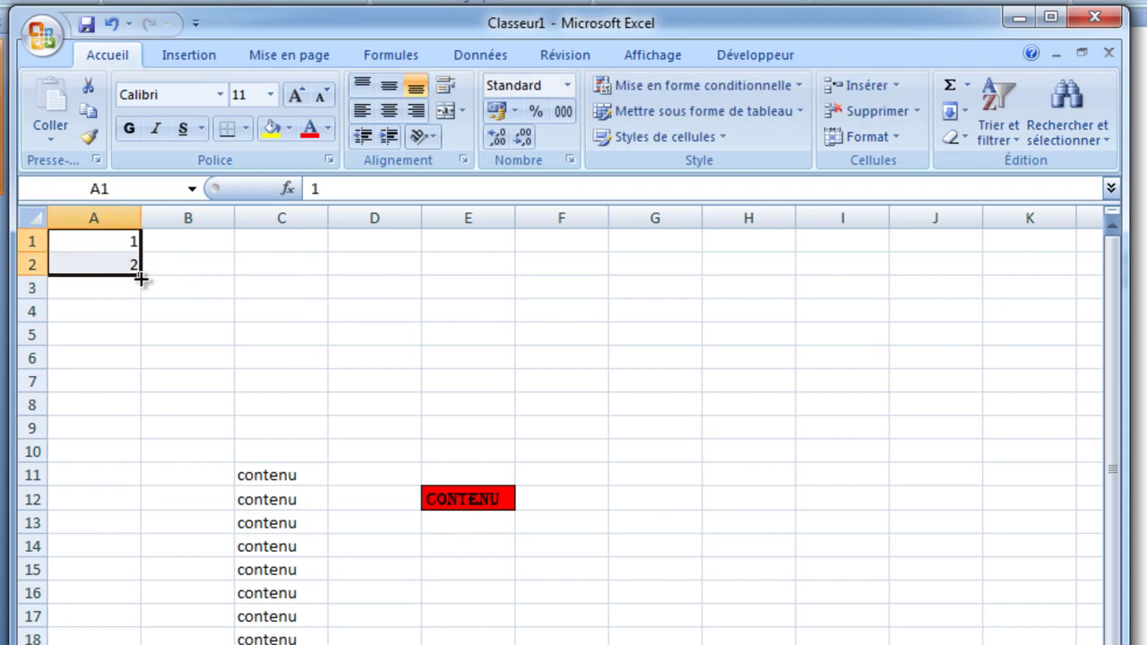
{"action": "left_click_drag", "start_coordinate": [141, 278], "coordinate": [167, 467]}
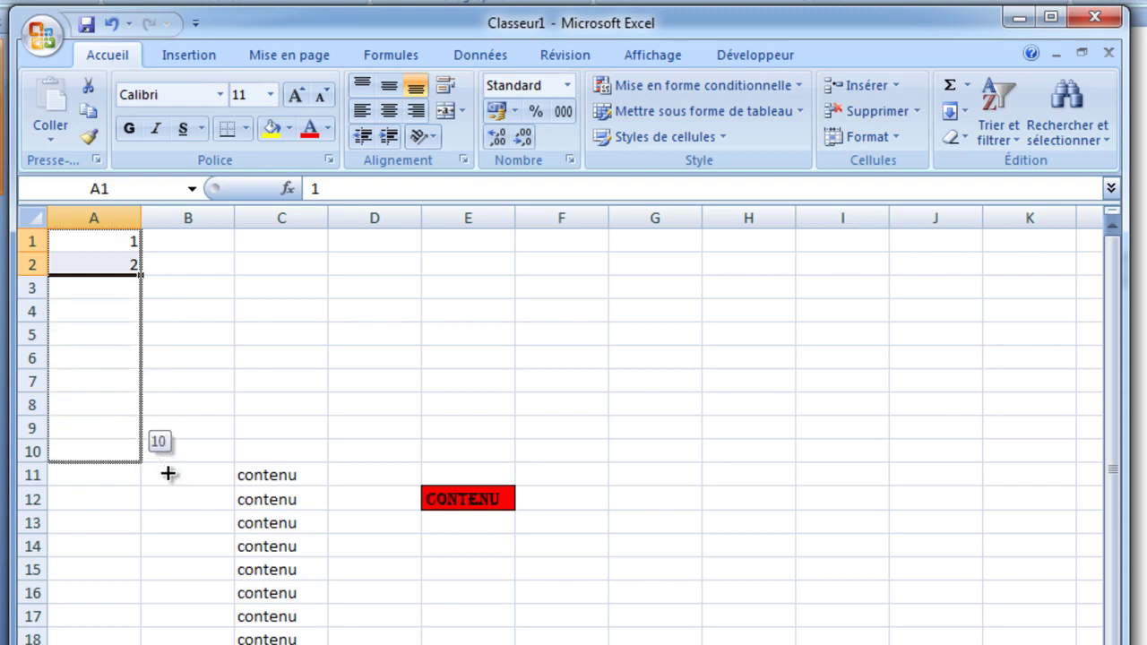
{"action": "left_click_drag", "start_coordinate": [167, 467], "coordinate": [179, 605]}
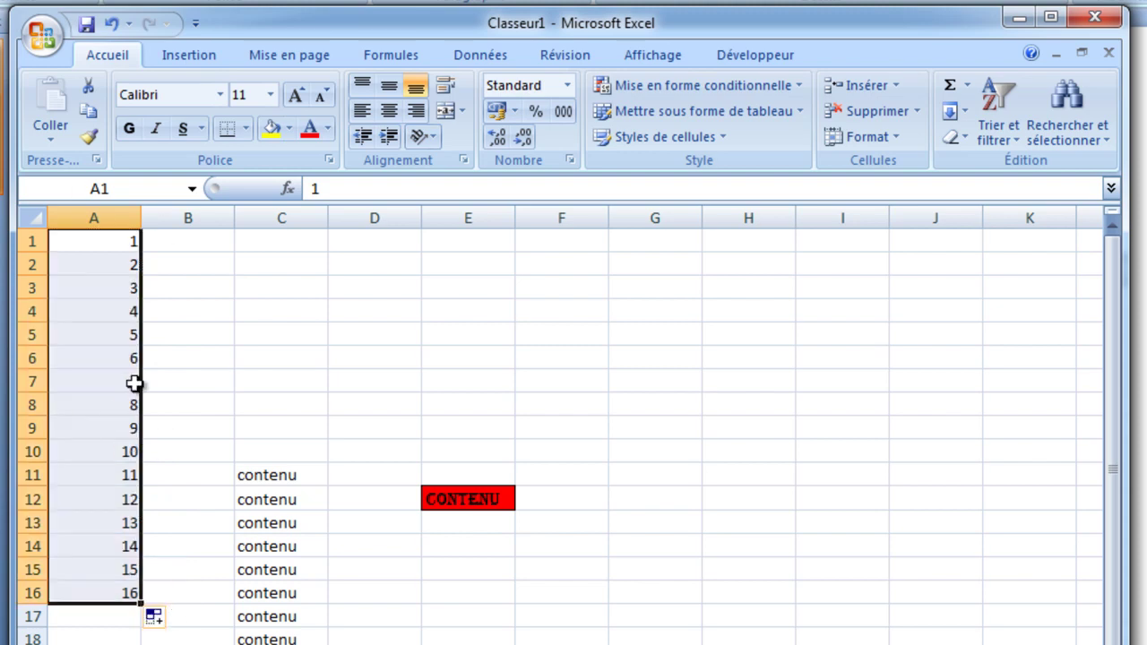